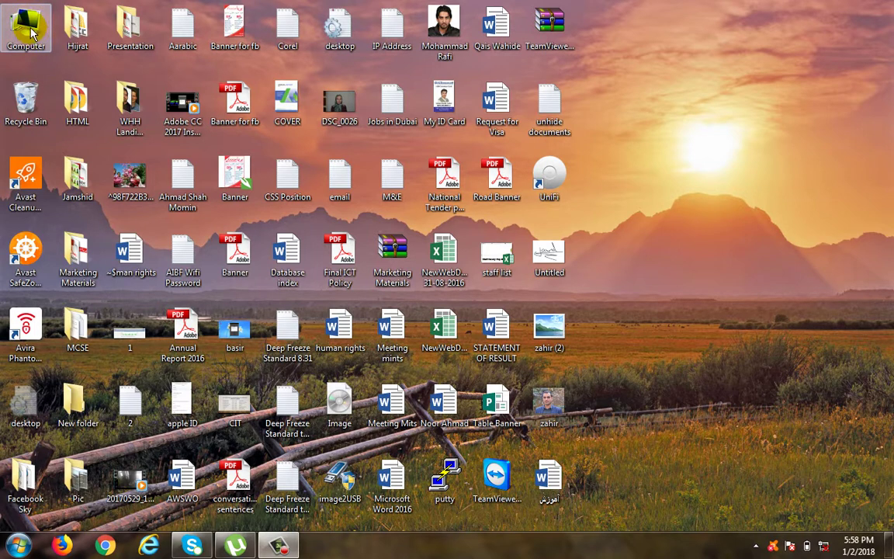
- Examine the actions offered for the Computer icon, the empty desktop and the Untitled image
right_click(31, 30)
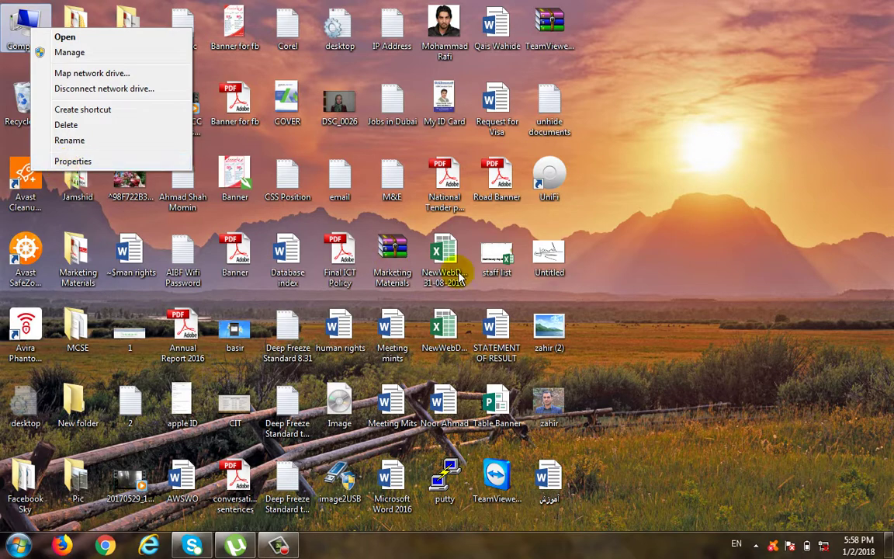
right_click(669, 183)
left_click(710, 155)
right_click(711, 155)
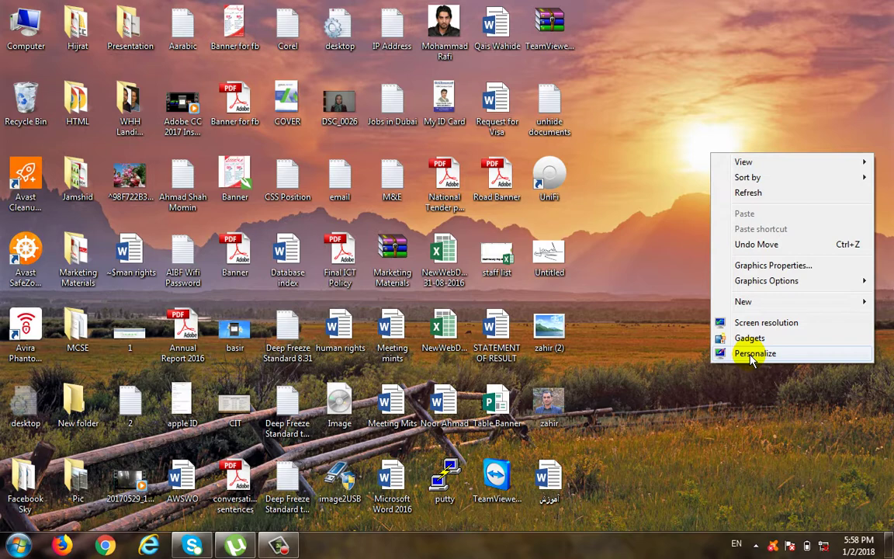
left_click(542, 256)
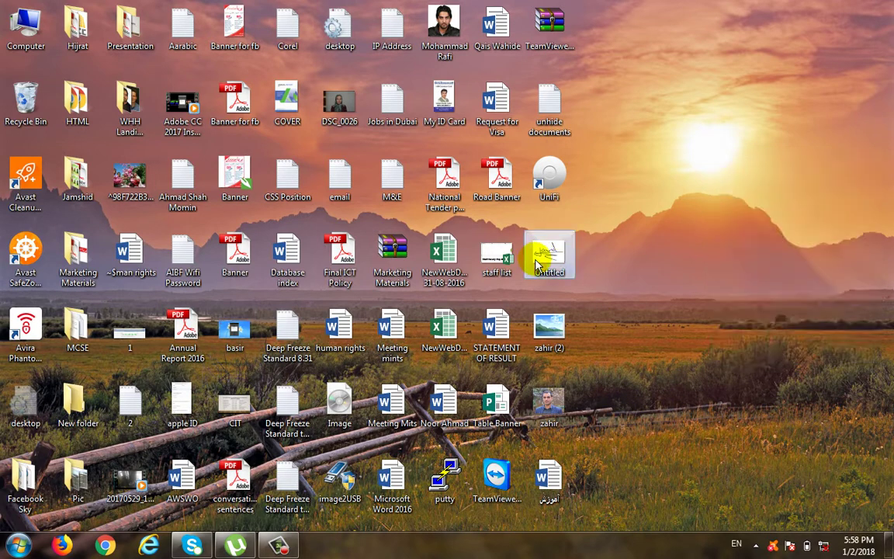
right_click(543, 256)
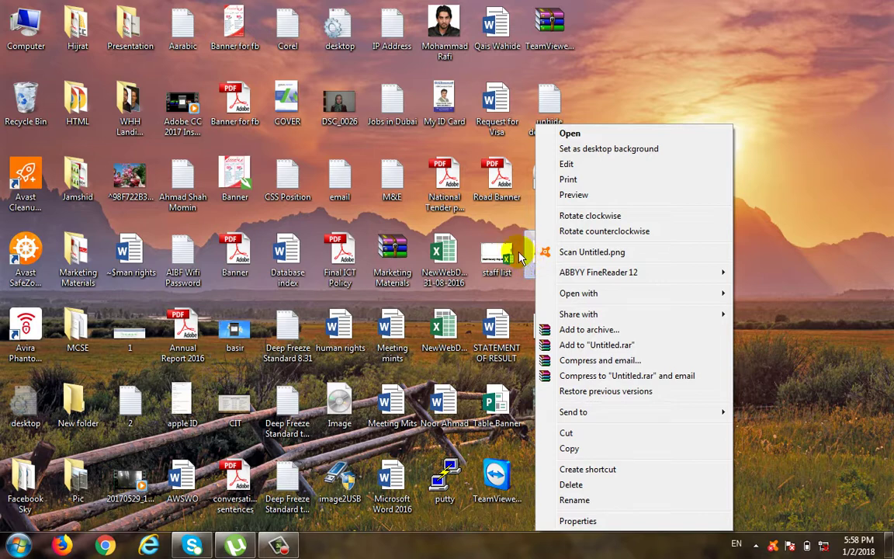
left_click(27, 27)
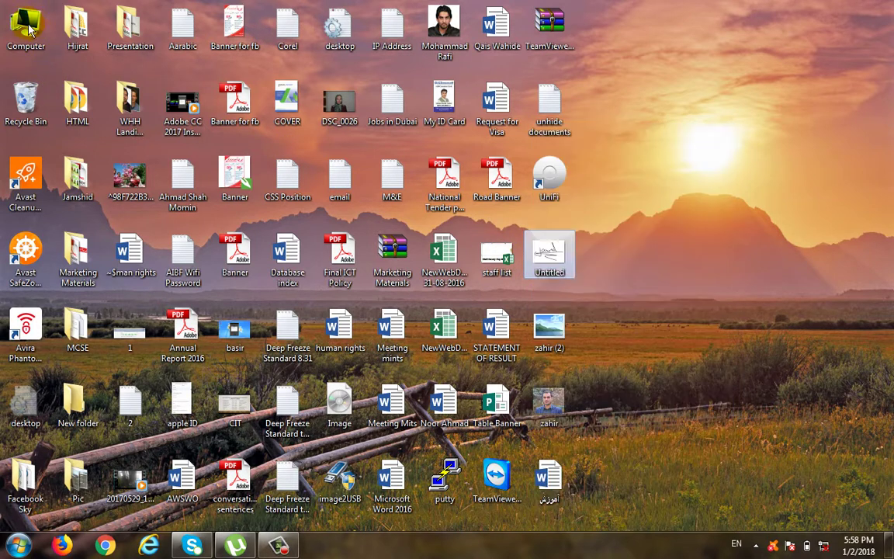
right_click(27, 26)
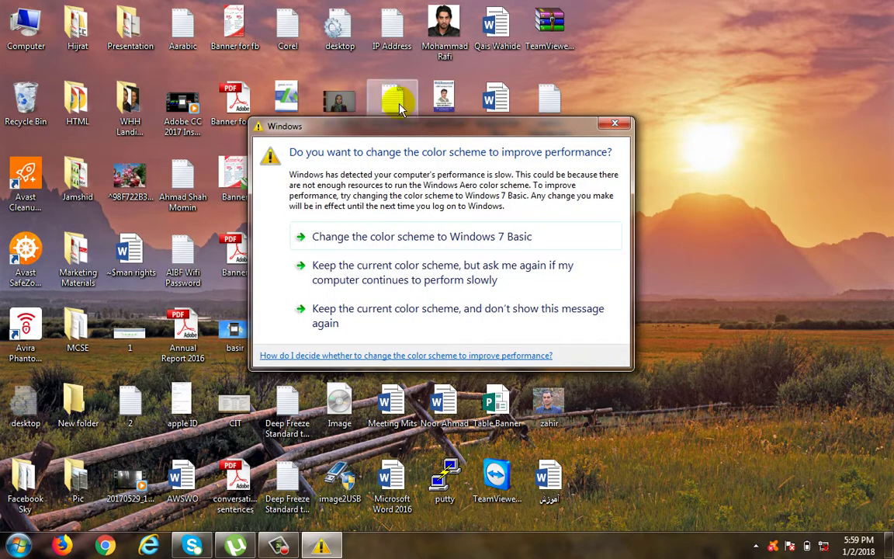
- Dismiss the color scheme prompt, and view the computer's system properties before closing them
key("Escape")
right_click(35, 27)
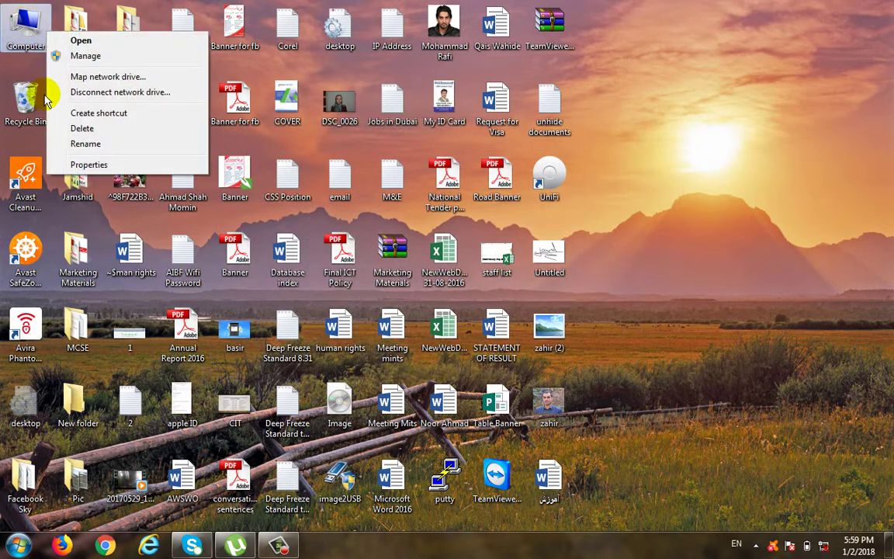
left_click(89, 165)
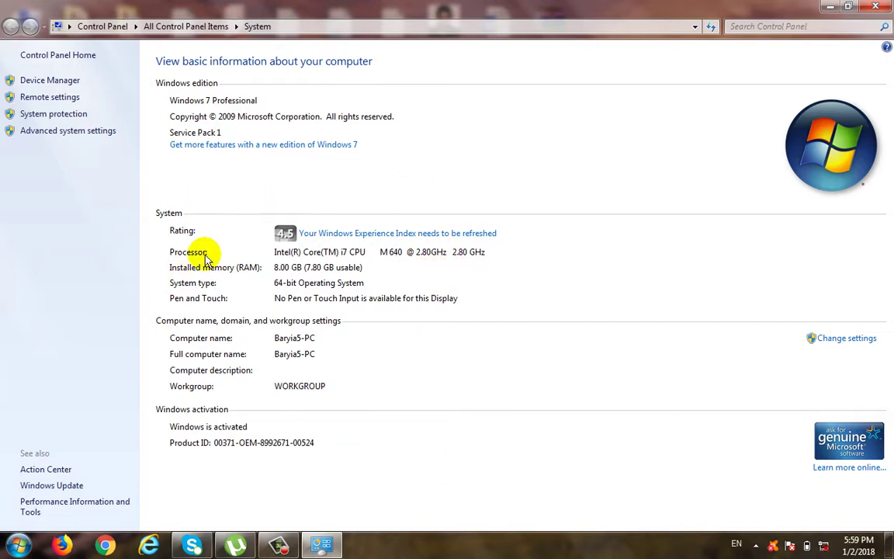
key("alt+F4")
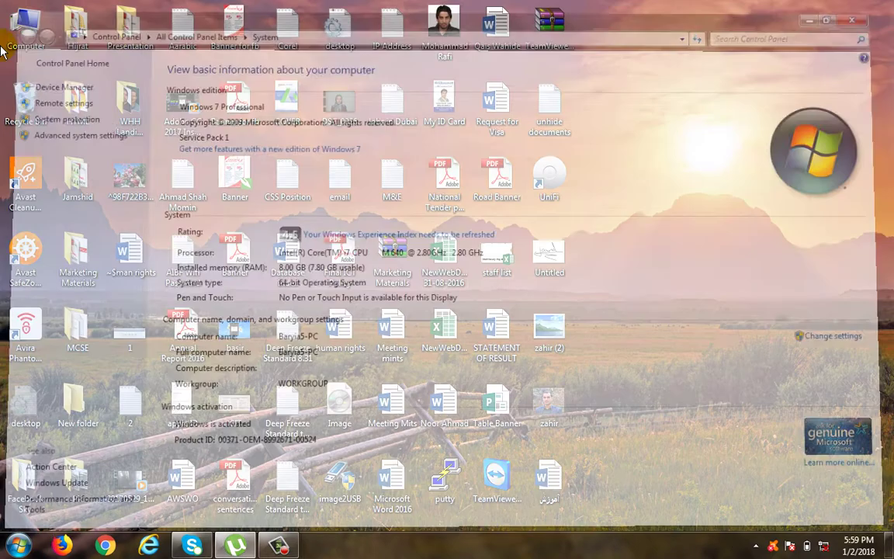
- View the Computer window using the desktop icon's Open command, and close it again
right_click(28, 17)
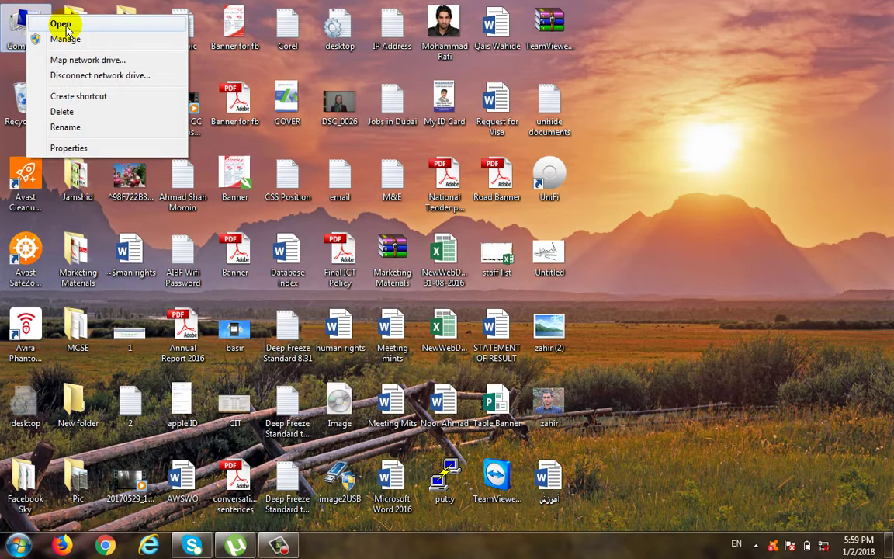
left_click(61, 24)
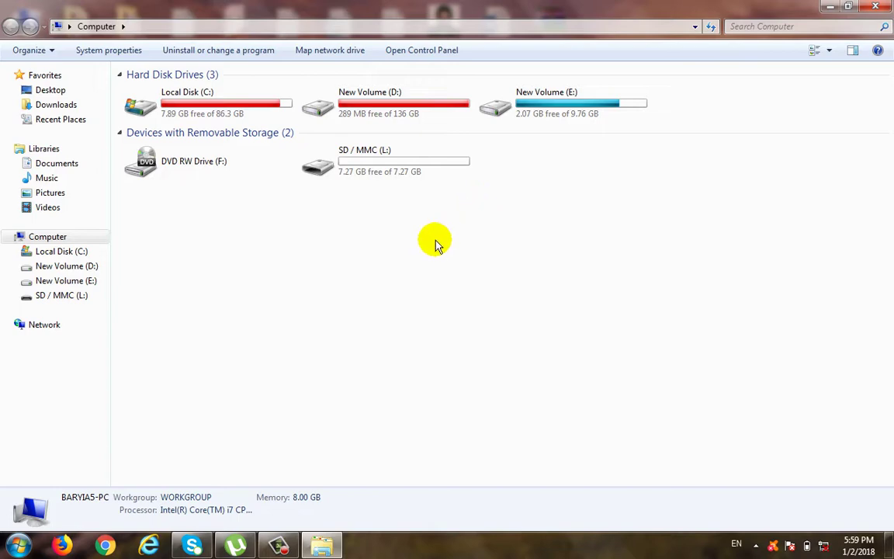
key("alt+F4")
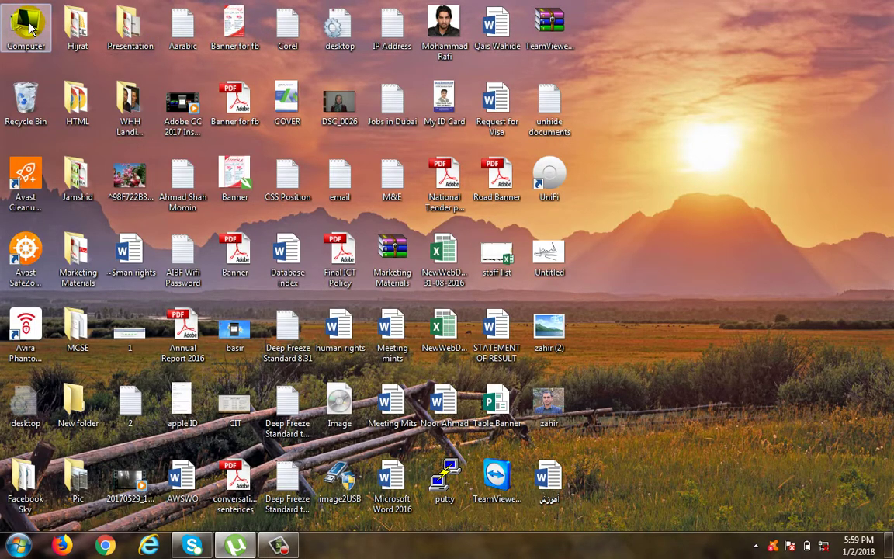
- Open the Computer window from the desktop and examine the free space and total size of drives C:, D: and E:
double_click(28, 28)
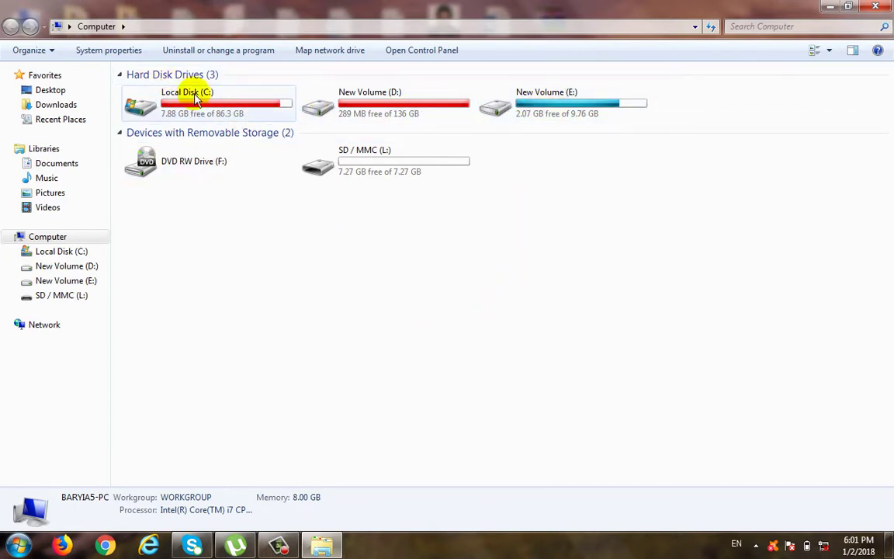
mouse_move(205, 104)
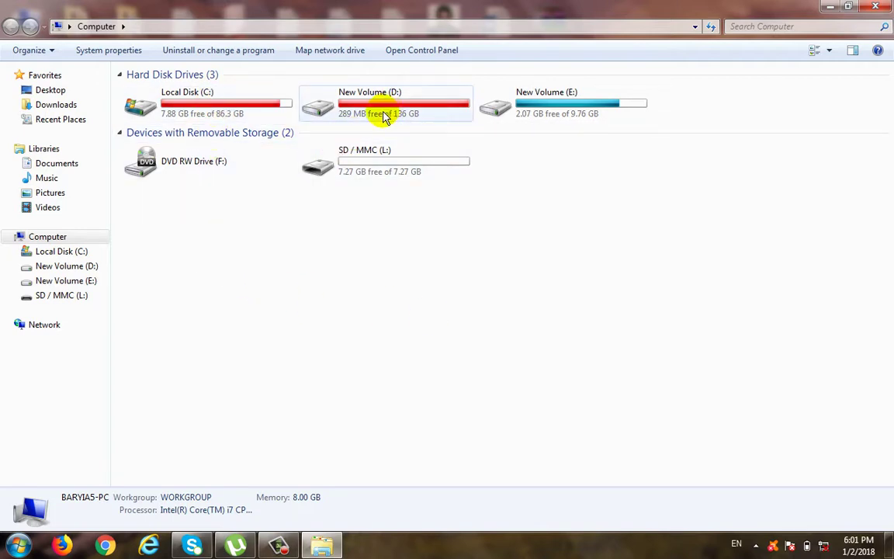
mouse_move(386, 117)
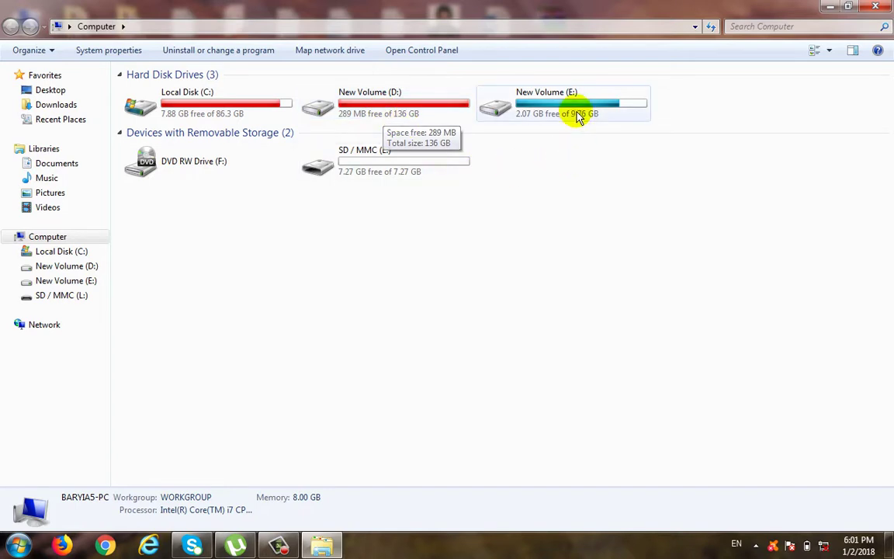
mouse_move(579, 114)
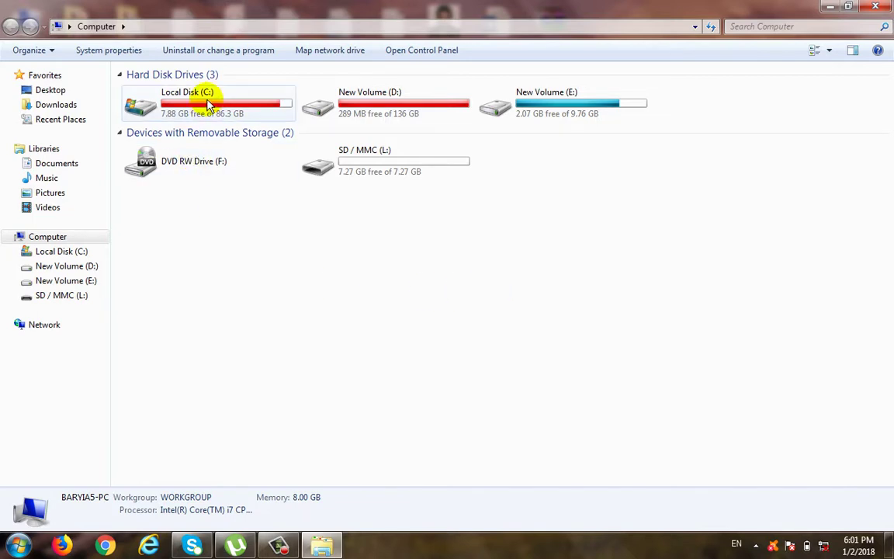
mouse_move(208, 105)
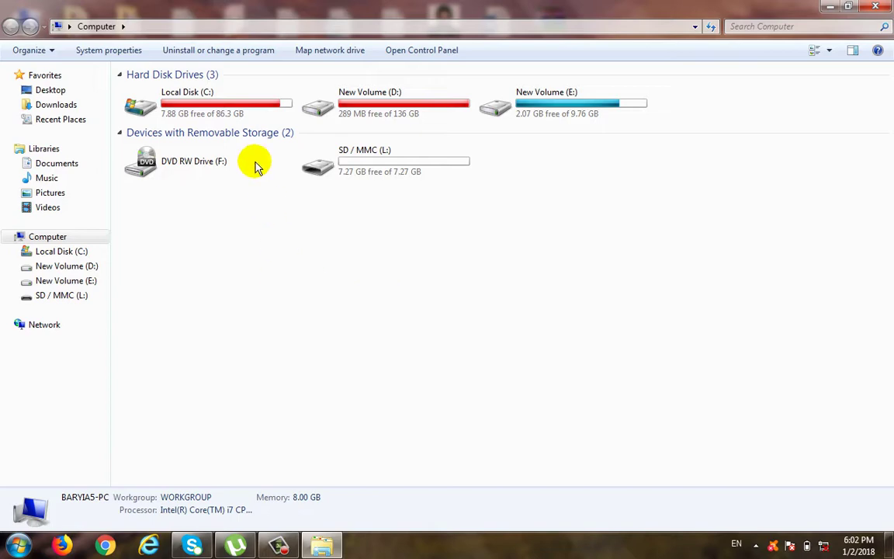
left_click(614, 124)
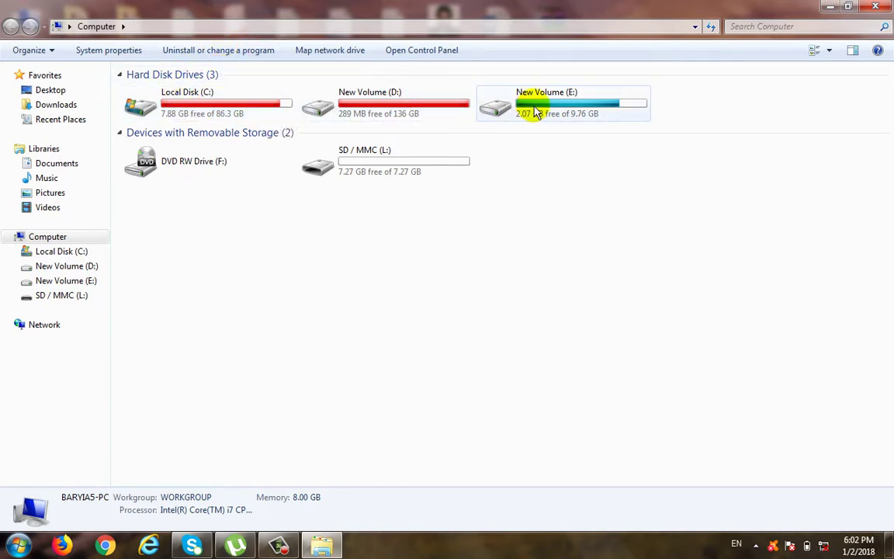
mouse_move(534, 113)
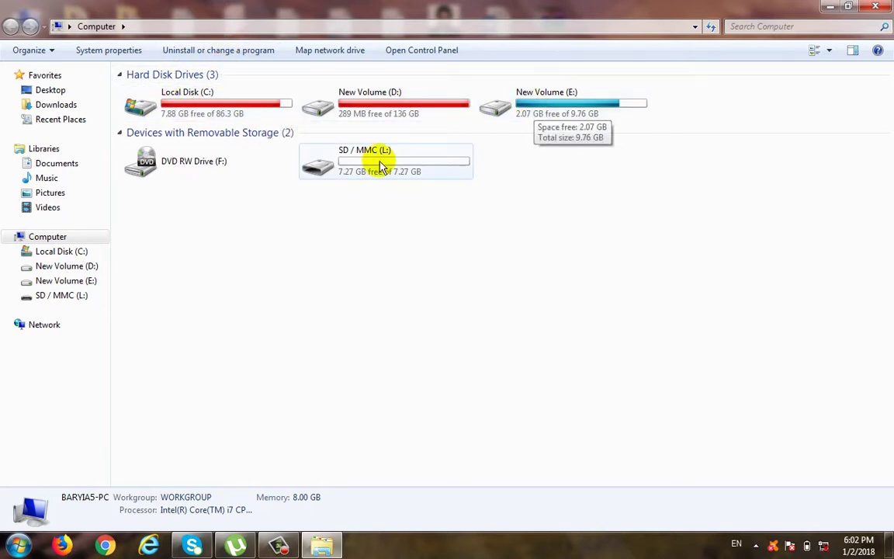
left_click(199, 111)
left_click(379, 96)
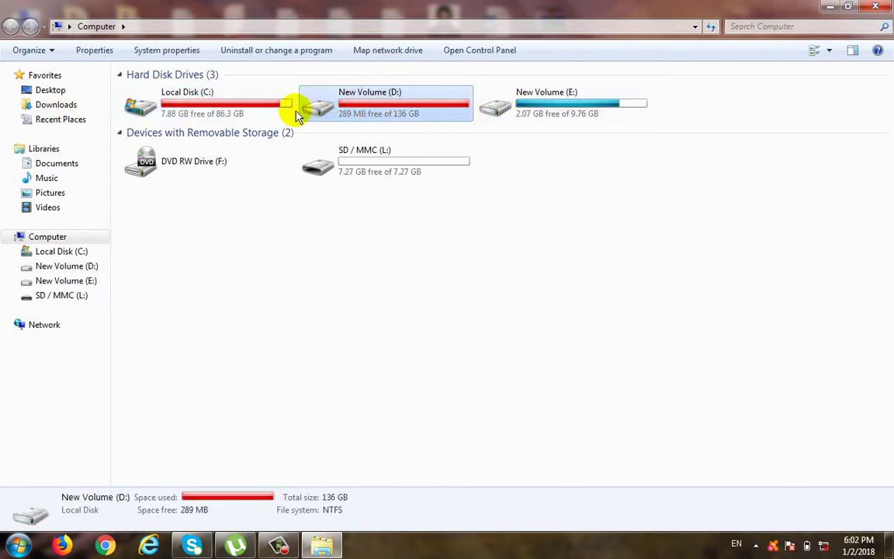
left_click(225, 106)
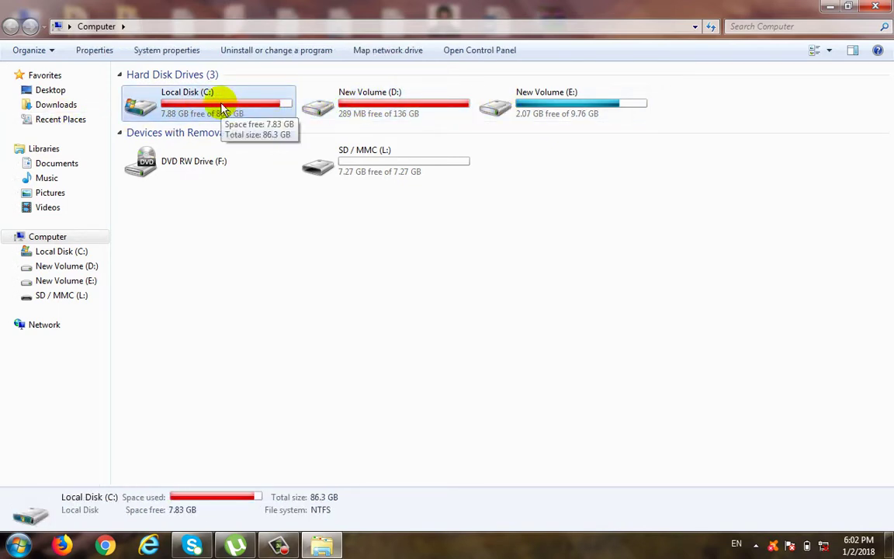
- View the contents and item count of Local Disk (C:), and return to the drive overview
right_click(223, 103)
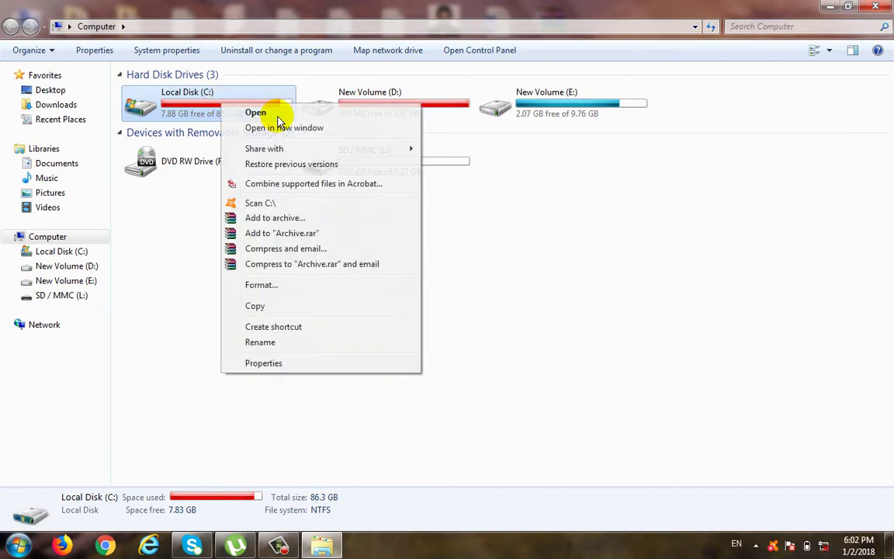
double_click(177, 99)
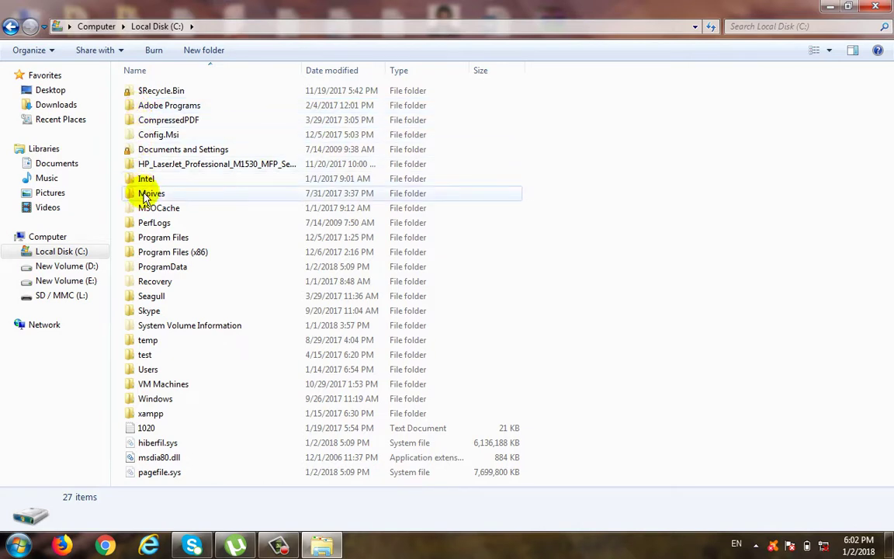
mouse_move(141, 180)
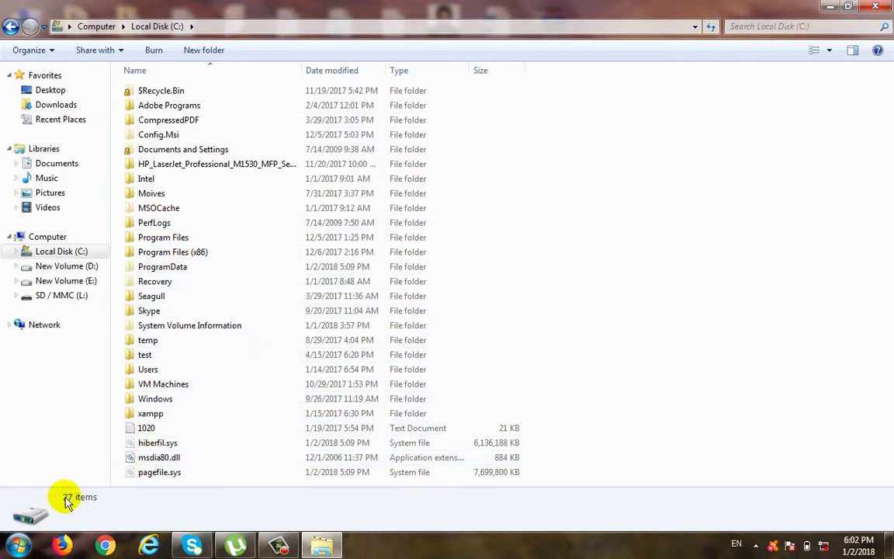
left_click(10, 29)
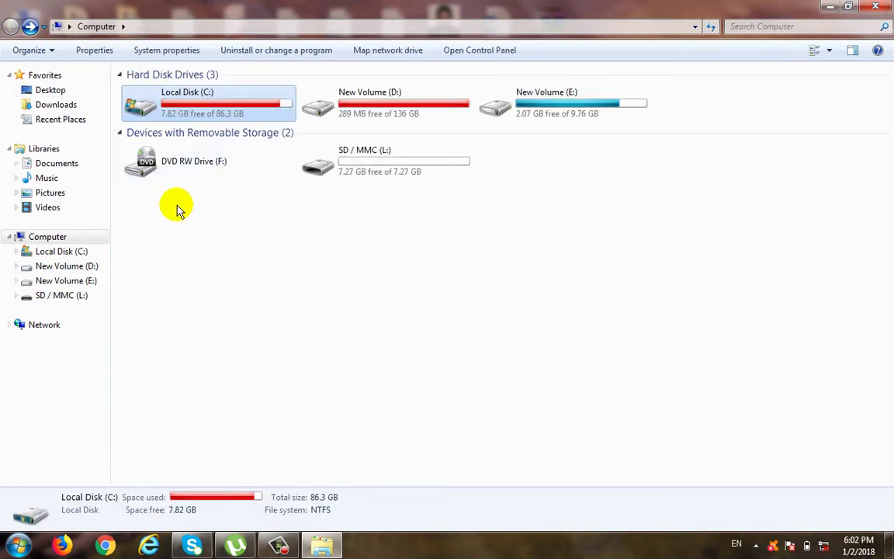
- Look through all folders and files on New Volume (D:), and return to the drive overview
double_click(389, 107)
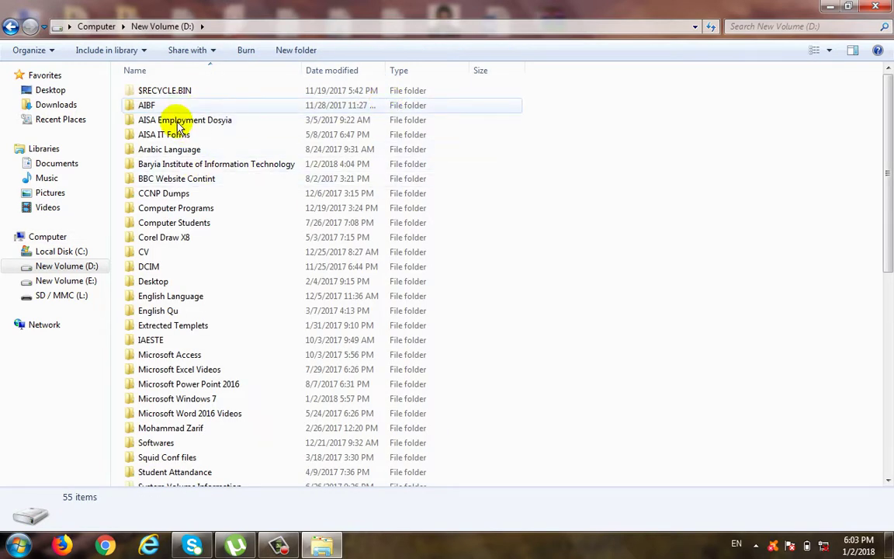
scroll(522, 292, "down", 3)
scroll(522, 292, "down", 7)
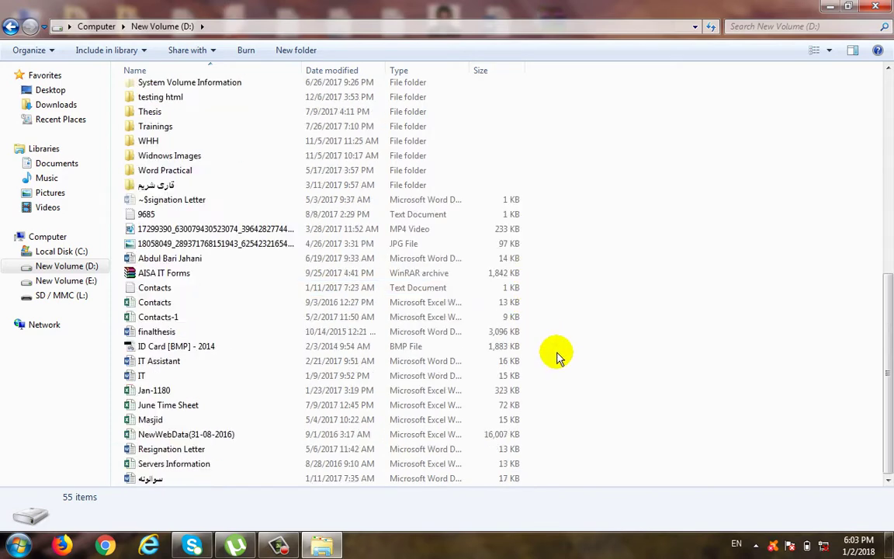
scroll(555, 355, "up", 10)
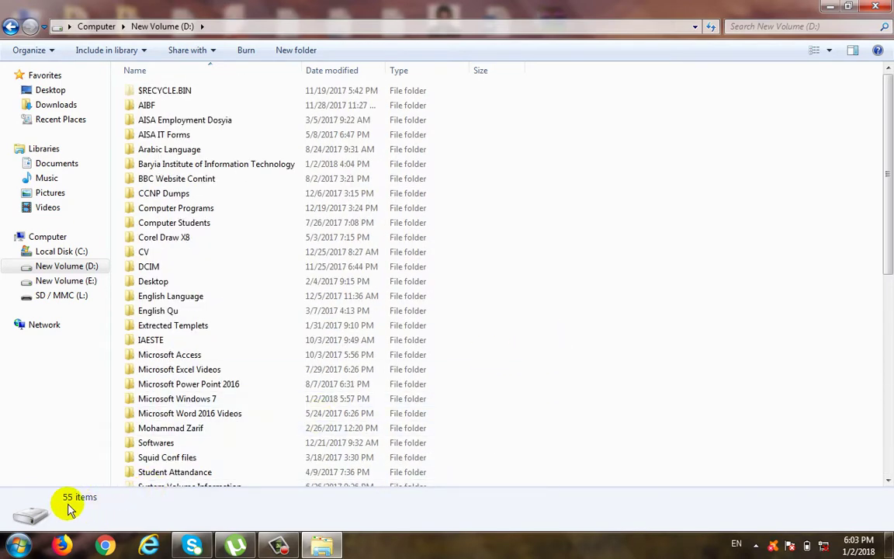
left_click(11, 26)
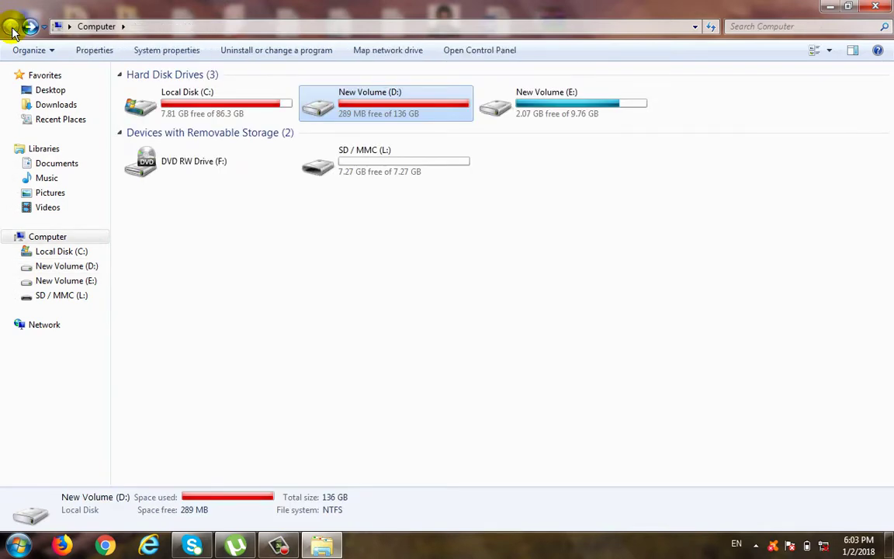
- View the contents and item count of New Volume (E:), and return to the drive overview
left_click(528, 114)
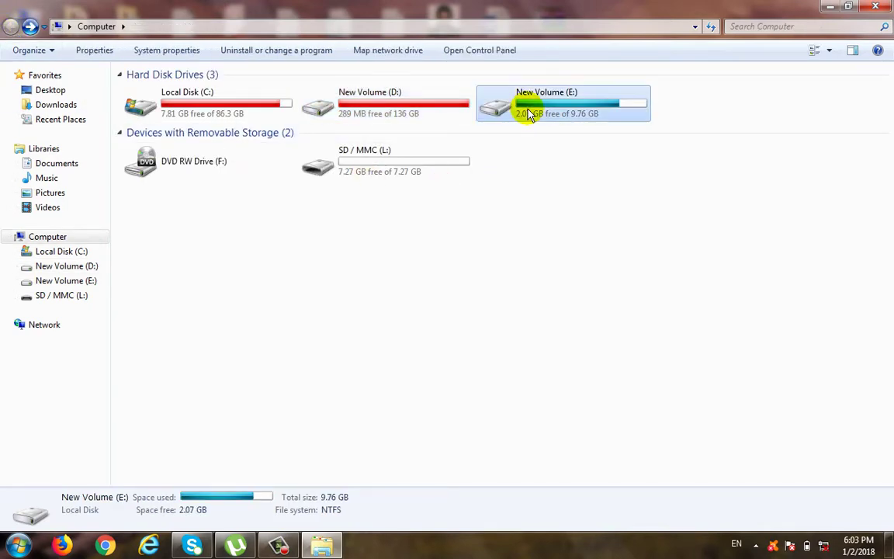
double_click(528, 114)
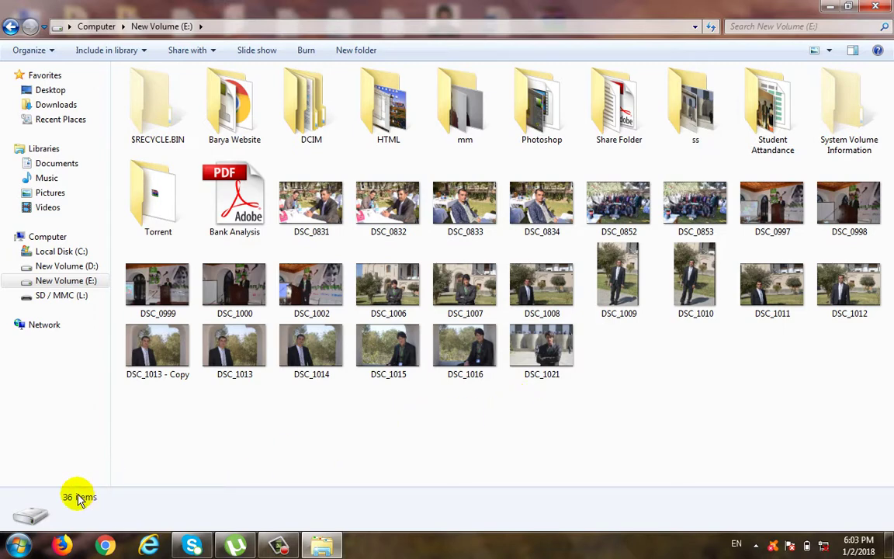
left_click(11, 29)
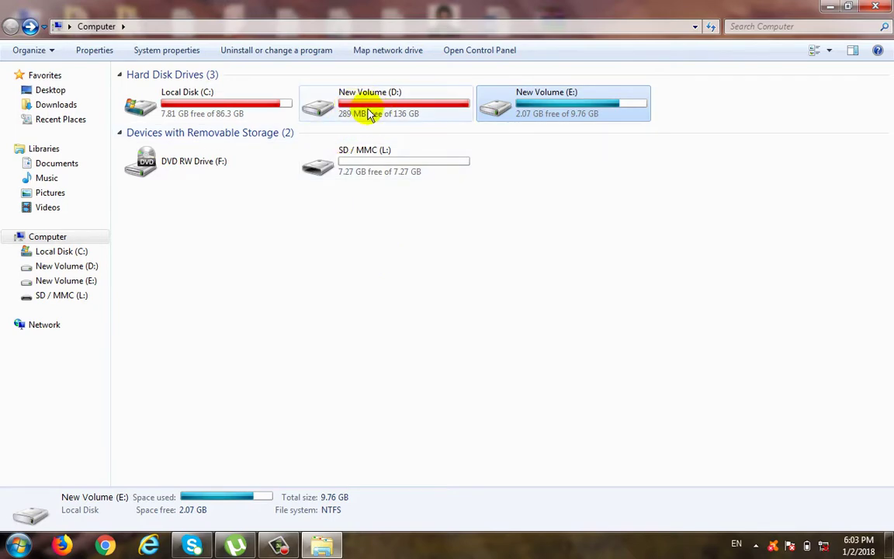
- Open New Volume (D:) and select the Microsoft Windows 7 folder to view its summary details
left_click(394, 109)
double_click(394, 109)
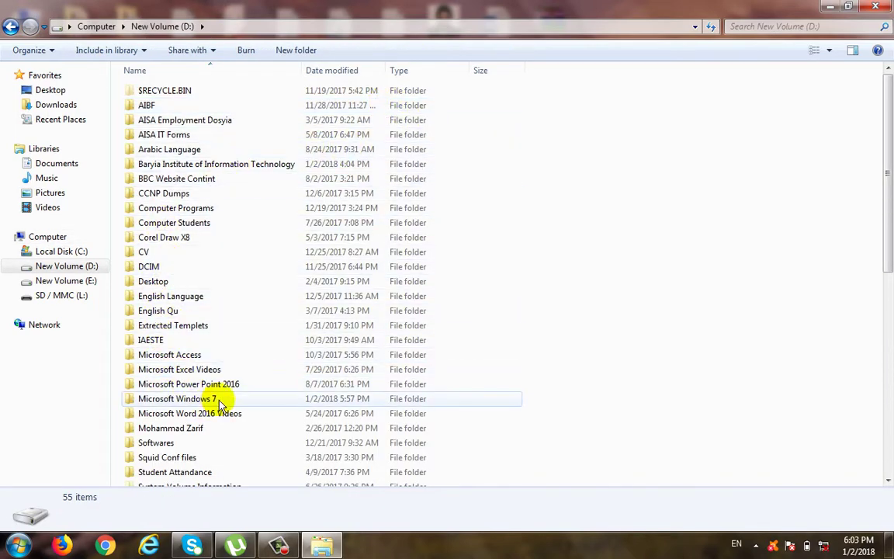
left_click(177, 399)
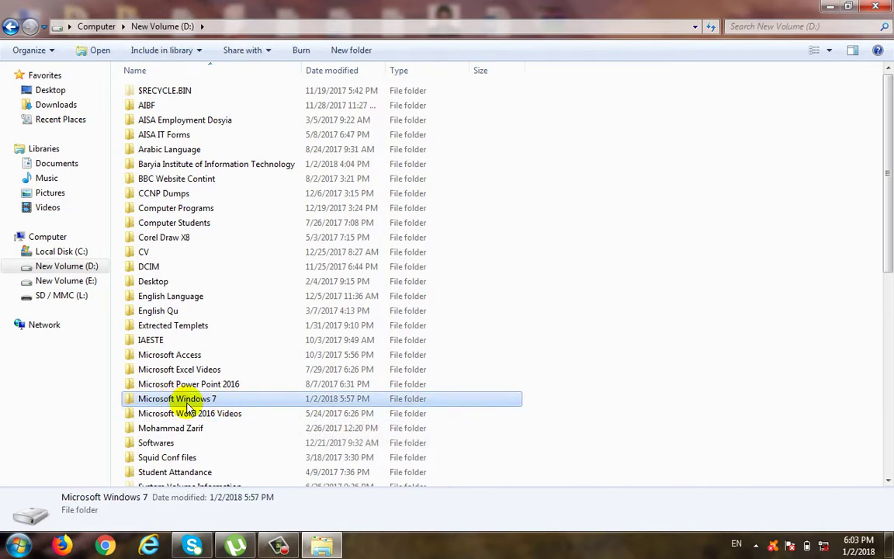
mouse_move(187, 406)
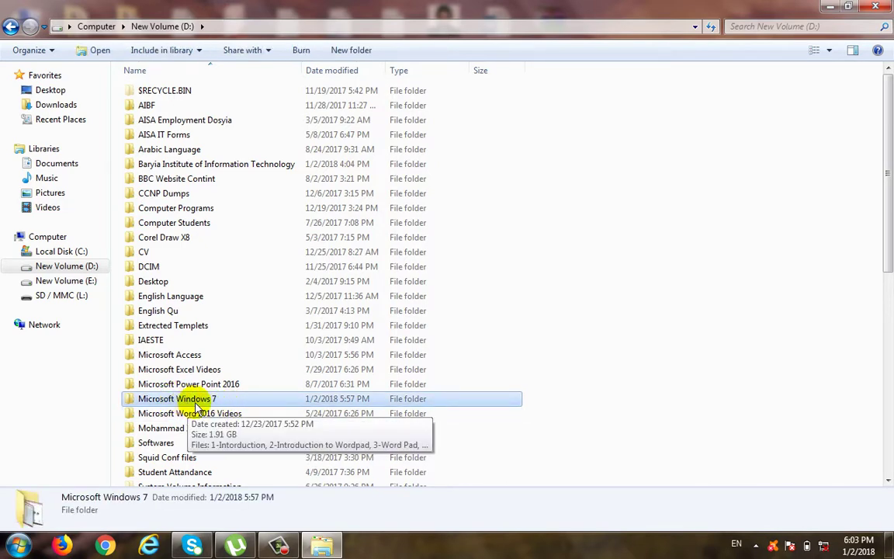
- Open the Microsoft Windows 7 folder to view its files, and return to the drive overview
right_click(199, 403)
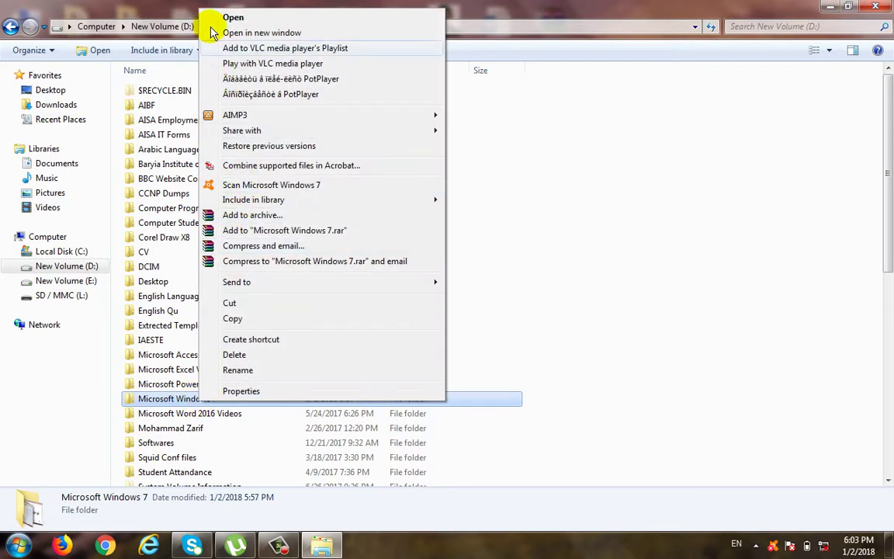
left_click(165, 403)
double_click(165, 403)
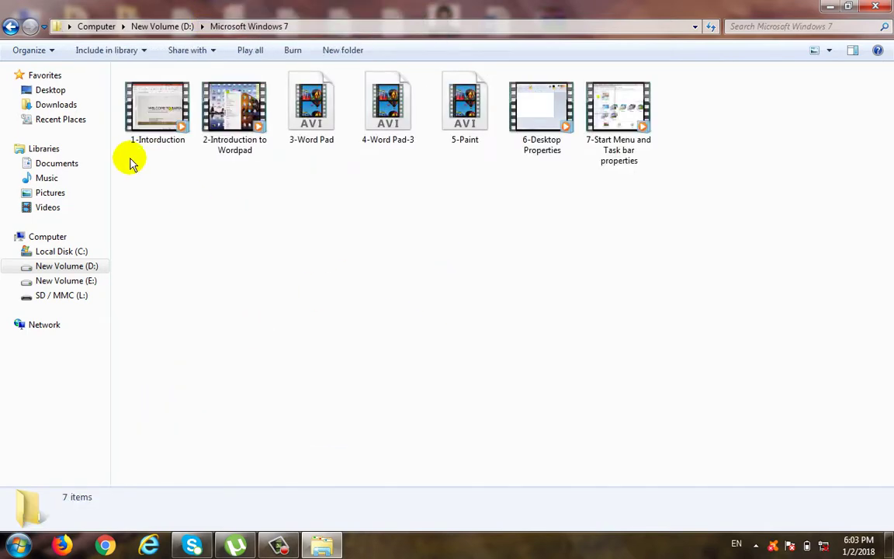
left_click(12, 30)
left_click(11, 29)
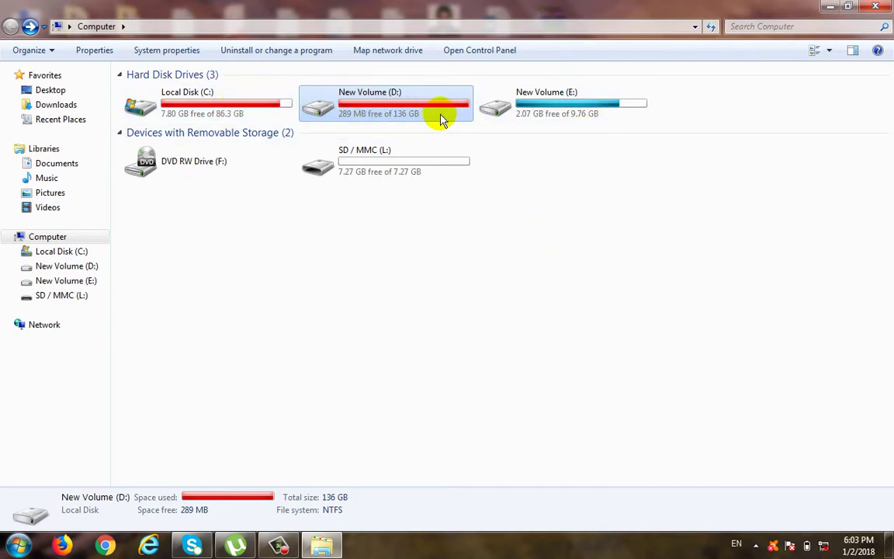
- Look over the folder list on New Volume (D:), and return to the overview of all drives
double_click(393, 109)
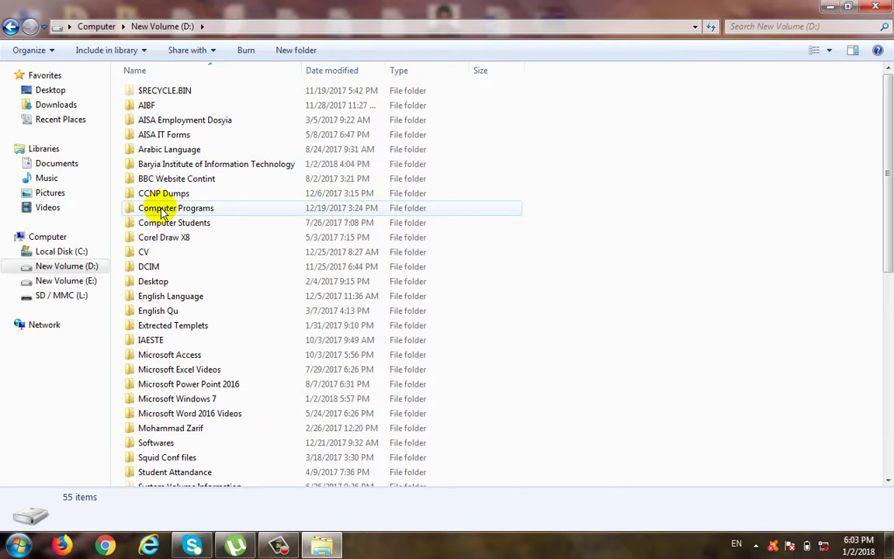
mouse_move(163, 214)
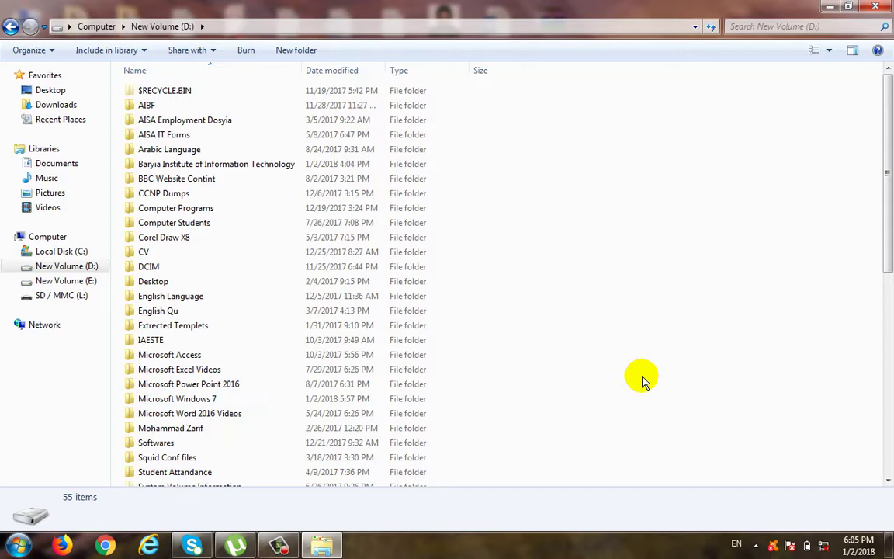
left_click(11, 26)
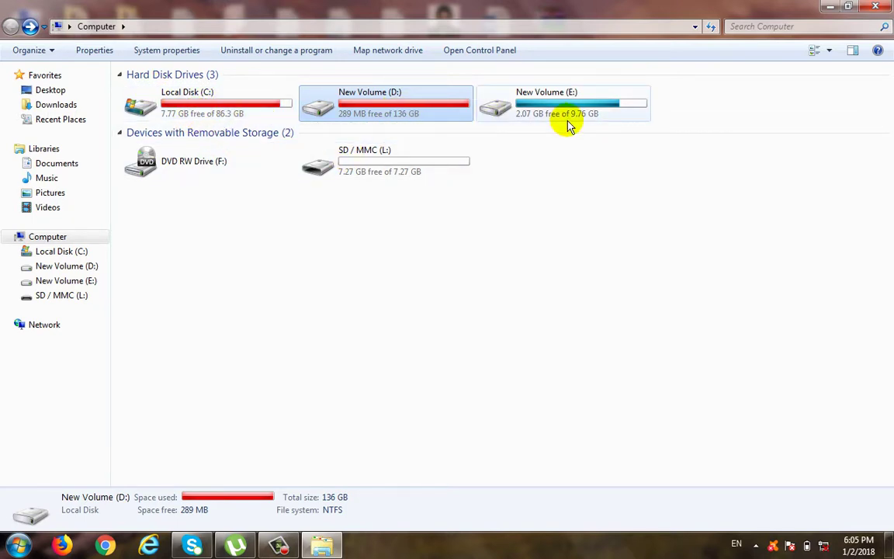
double_click(394, 100)
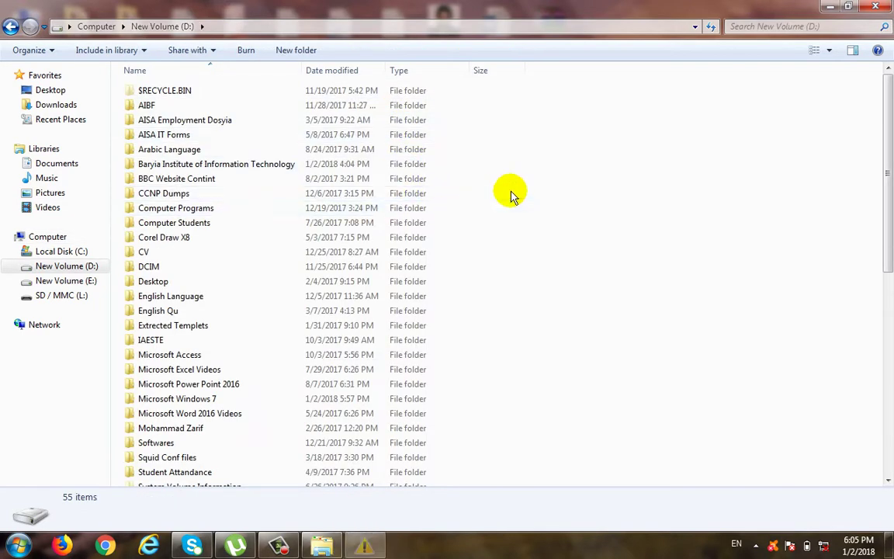
left_click(615, 124)
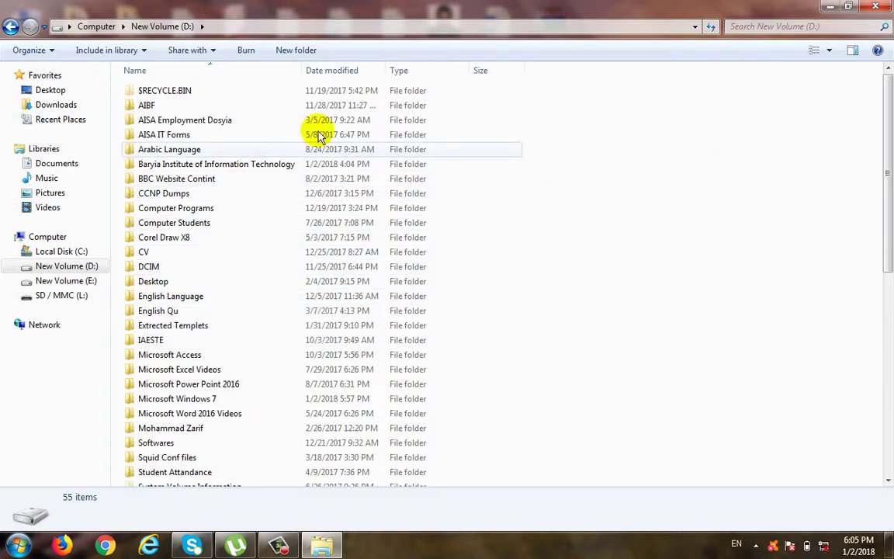
left_click(11, 28)
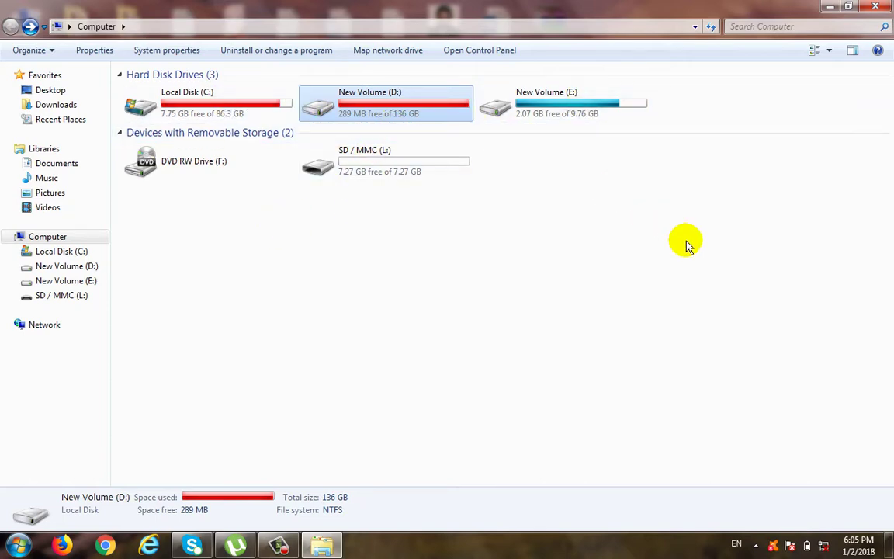
- Open New Volume (D:) and view the commands available for the Computer Students folder
double_click(376, 85)
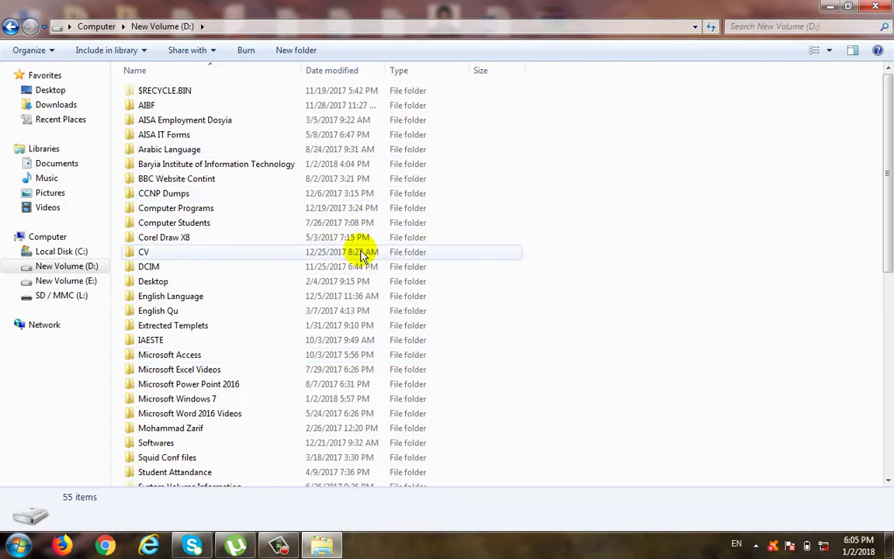
left_click(148, 225)
right_click(142, 228)
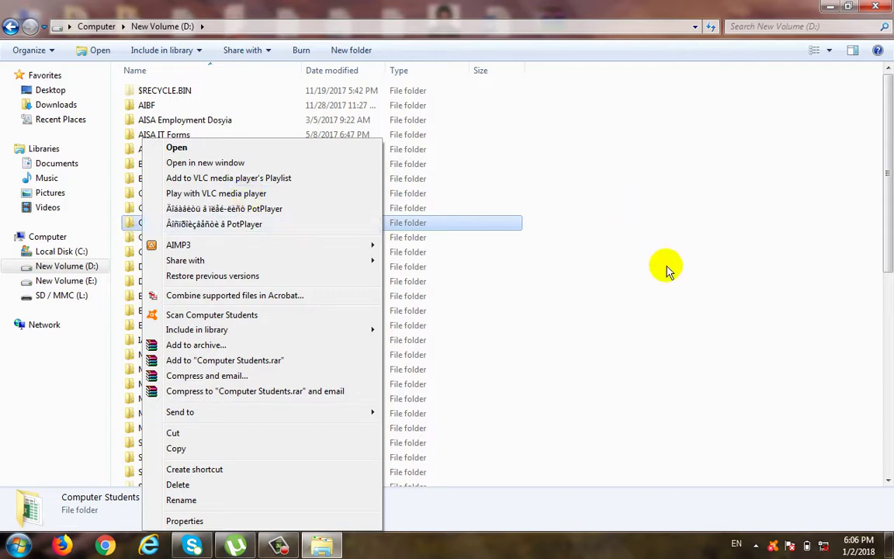
left_click(575, 187)
- View the types of new items that can be created on New Volume (D:), without creating one
right_click(658, 231)
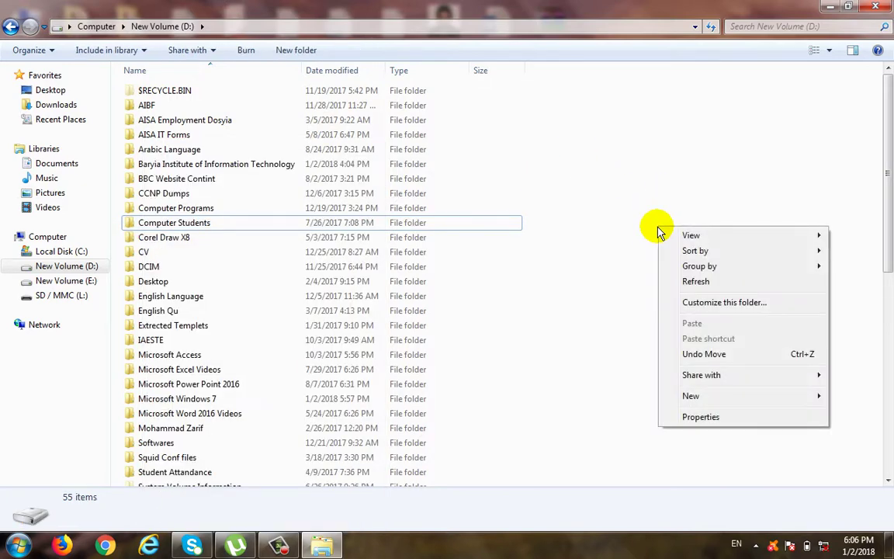
mouse_move(708, 399)
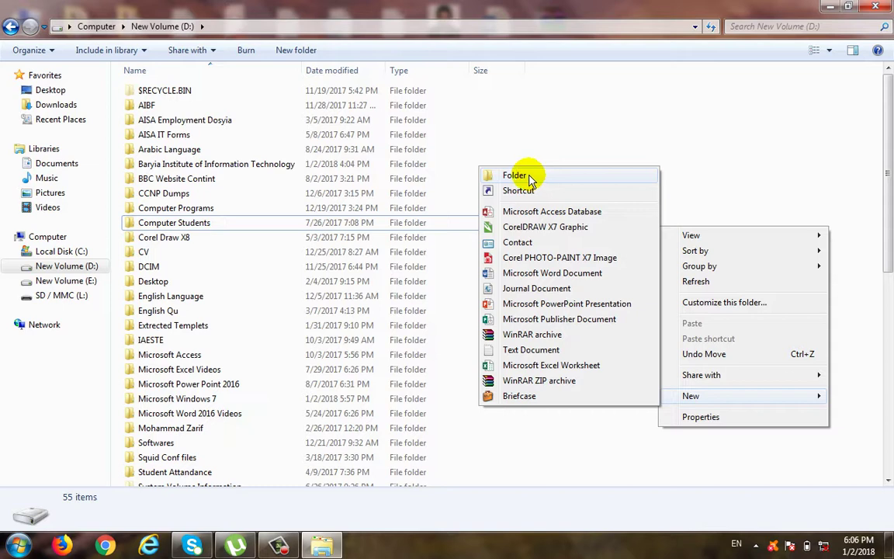
left_click(535, 133)
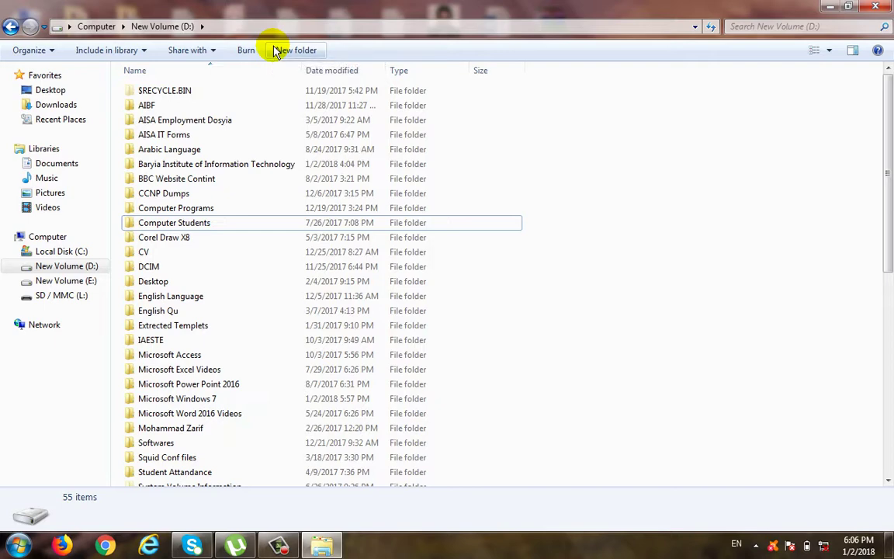
- Create a new folder named "My Windows Program Files" on New Volume (D:)
left_click(289, 49)
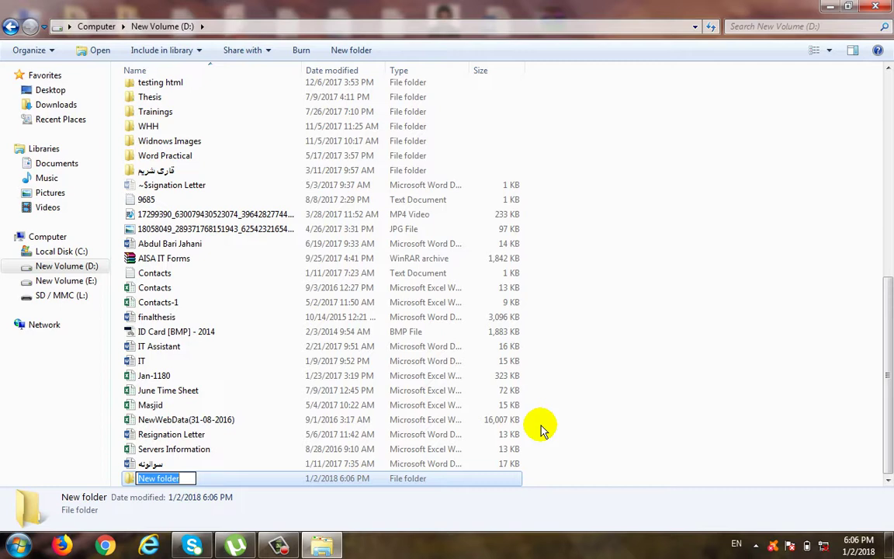
type("My Windows")
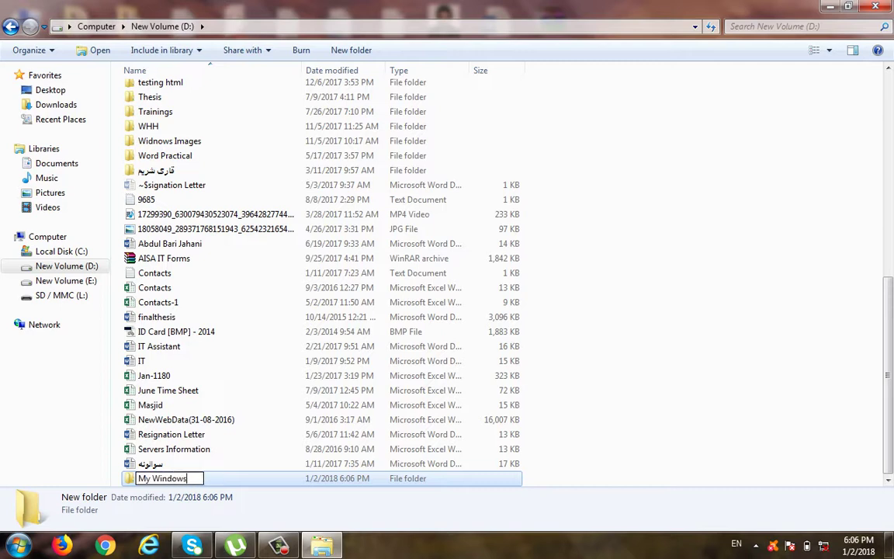
type(" Program Files")
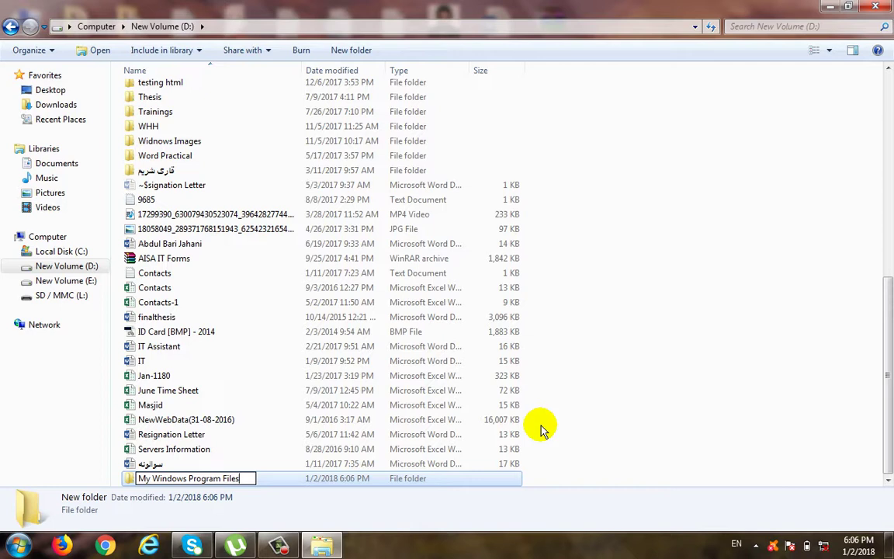
key("Return")
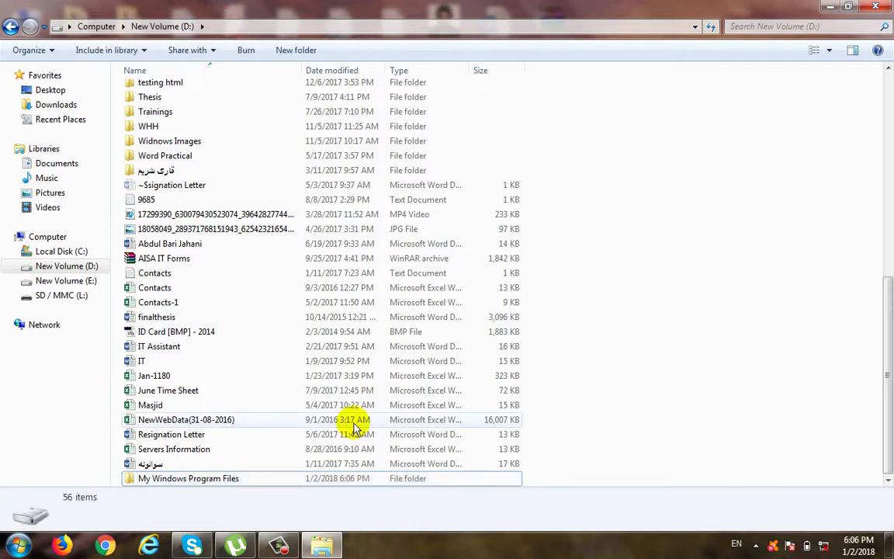
- Open the My Windows Program Files folder and view the types of new items that can be created inside it
left_click(203, 481, "ctrl")
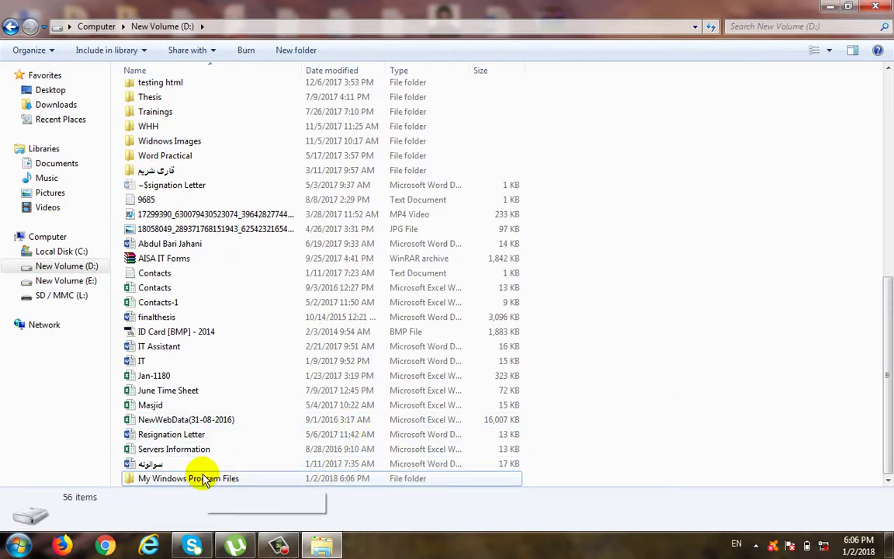
double_click(205, 479)
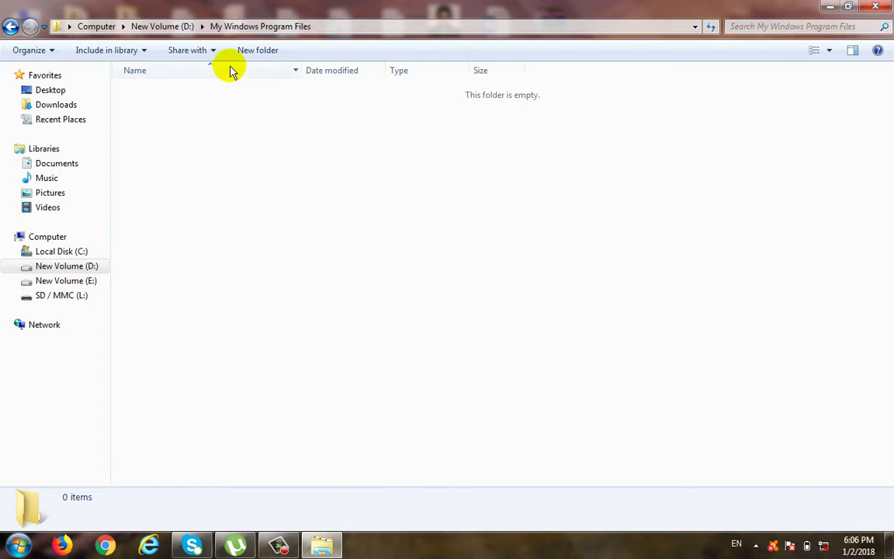
right_click(509, 221)
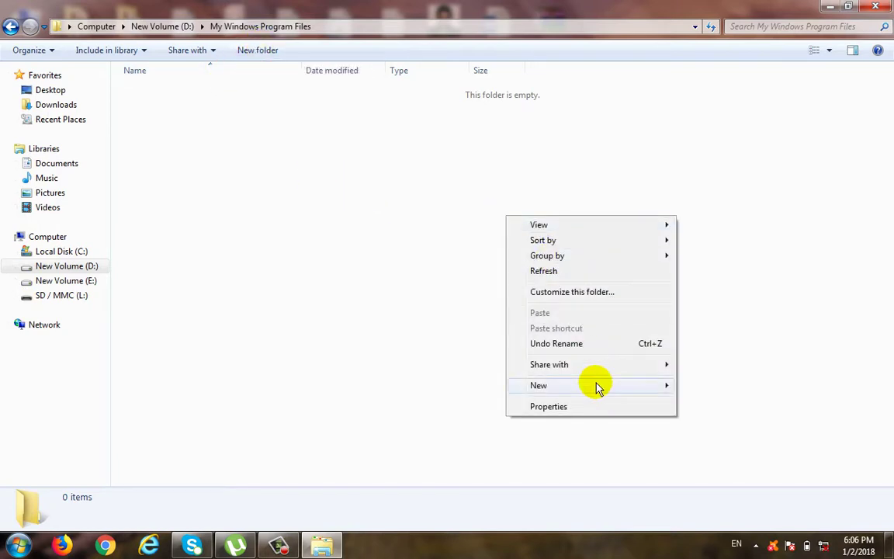
mouse_move(594, 385)
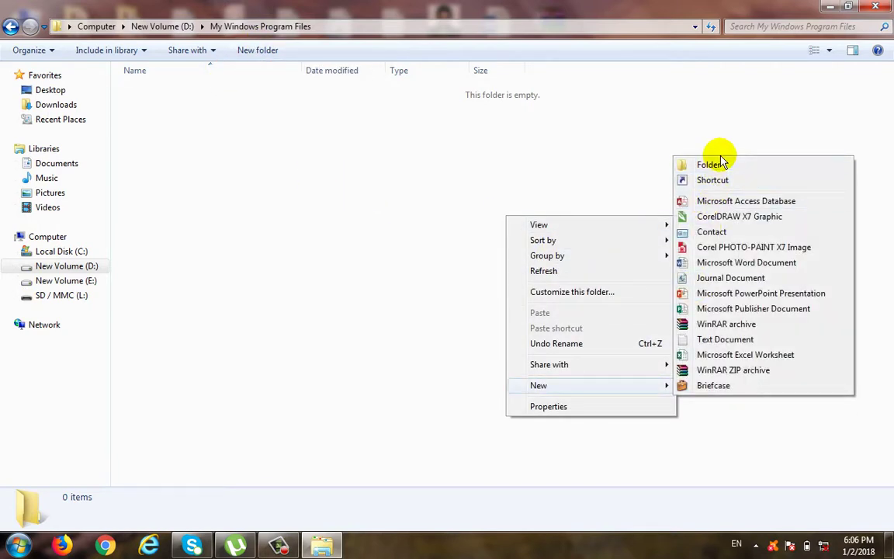
right_click(423, 167)
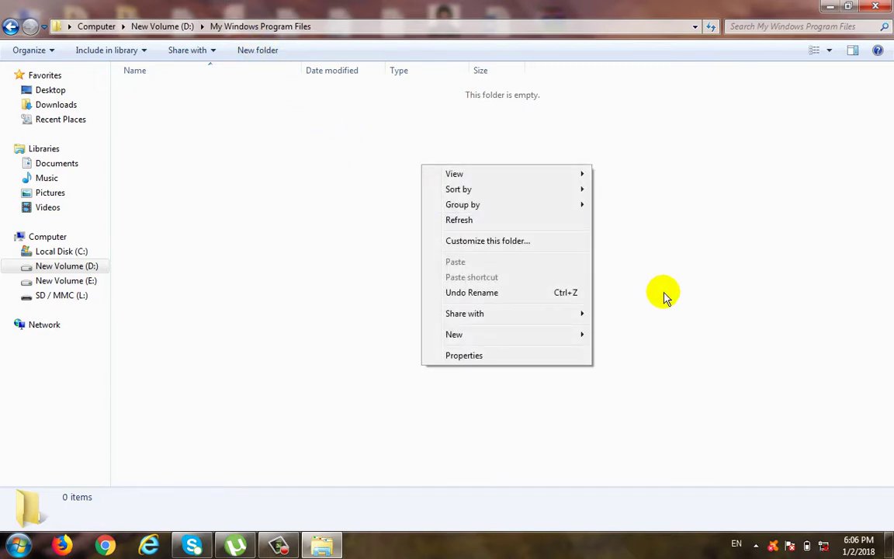
- Show the desktop and view the types of new items that can be created there, without creating one
key("super+d")
right_click(683, 136)
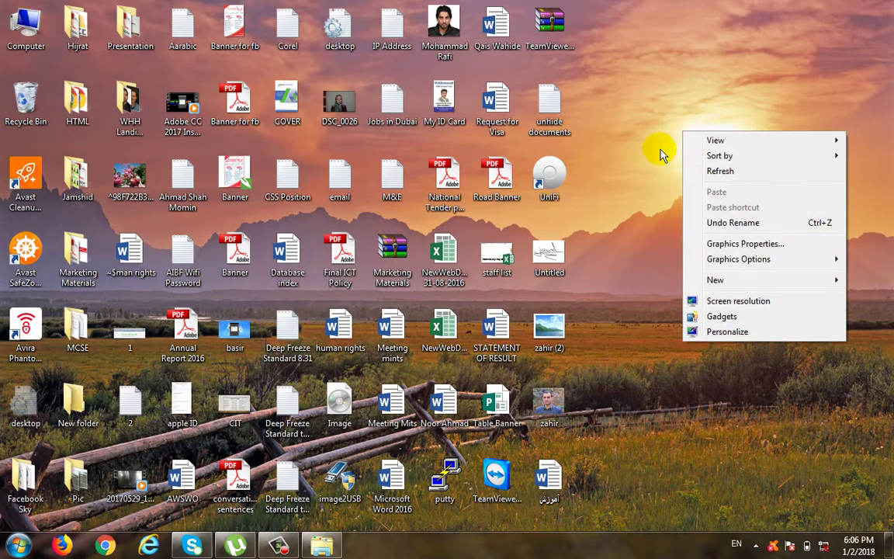
mouse_move(712, 280)
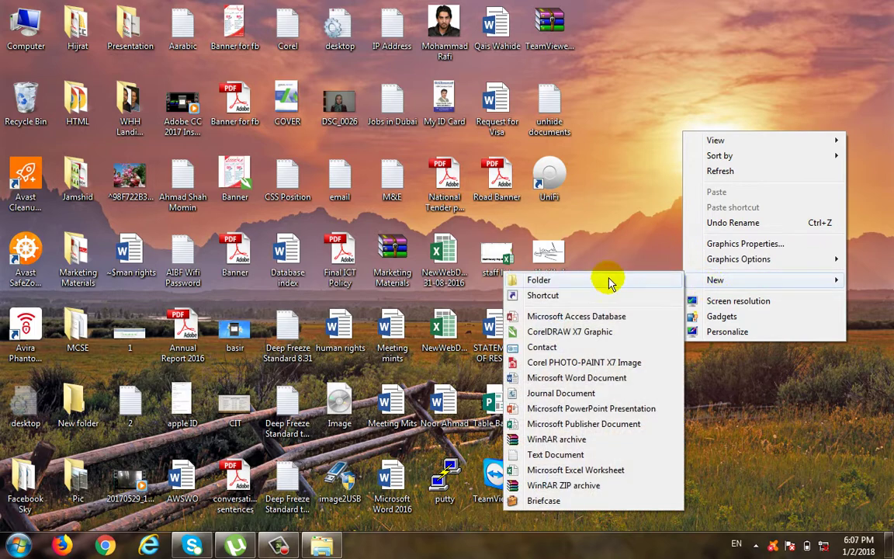
left_click(608, 209)
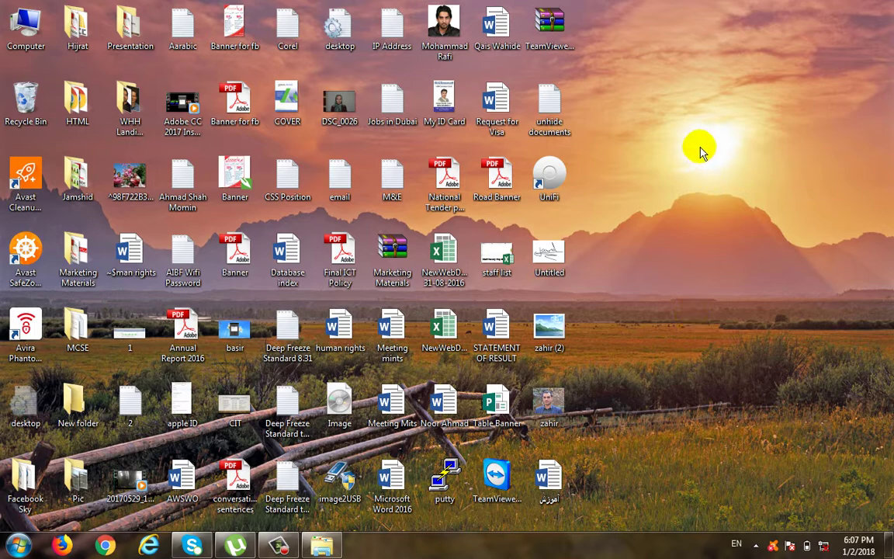
- Open the Computer window and the Documents library to view their contents, and close both windows
double_click(29, 55)
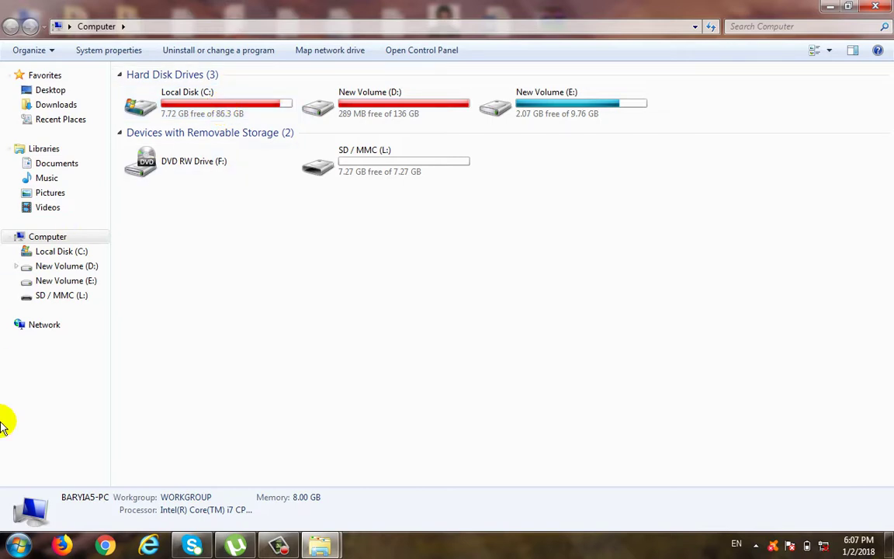
left_click(17, 546)
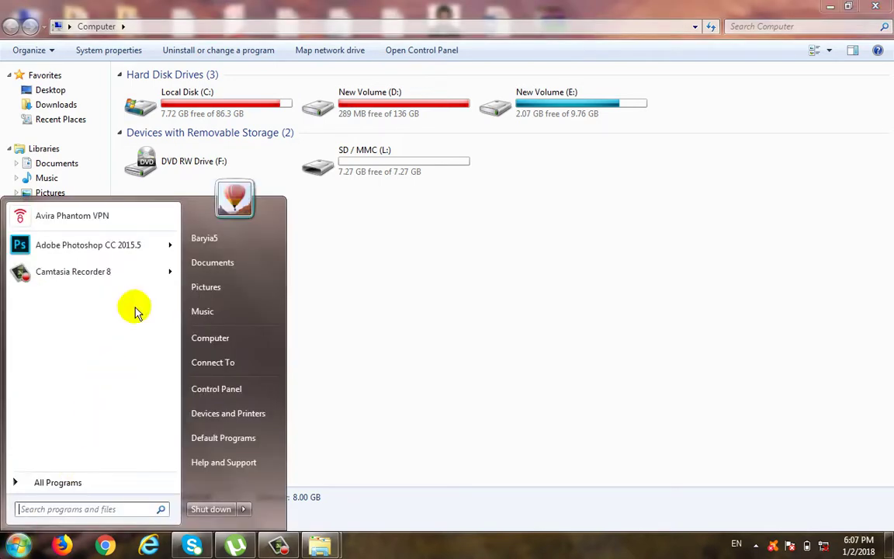
left_click(236, 262)
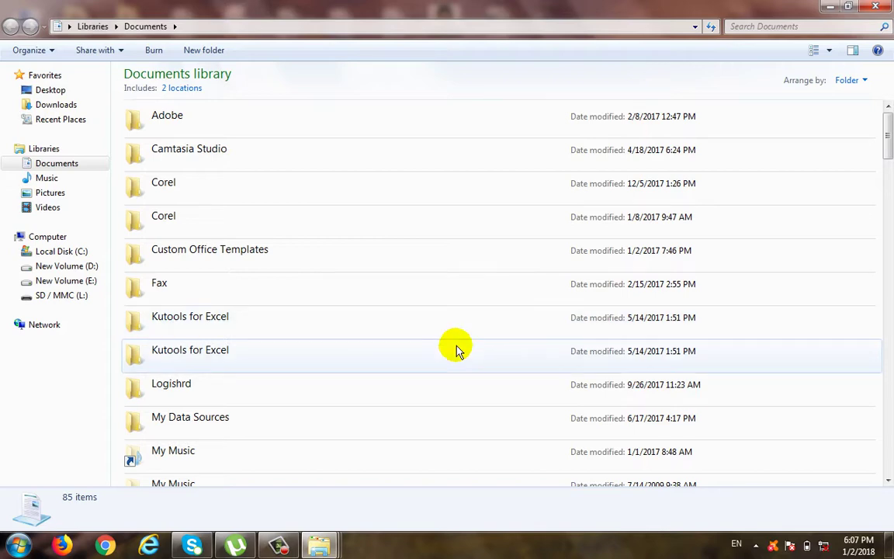
key("alt+F4")
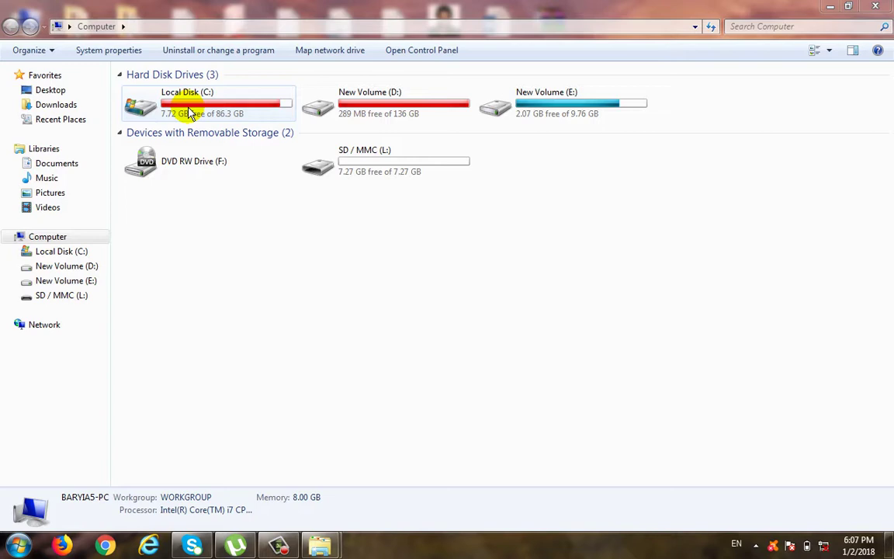
key("alt+F4")
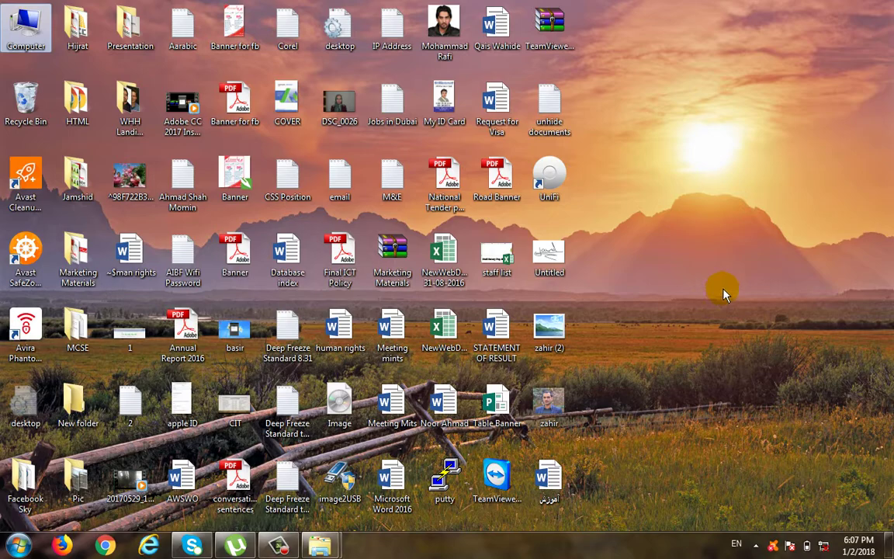
- Open the Computer window again, maximize it to view the drives, and return to the desktop
left_click(17, 546)
left_click(218, 341)
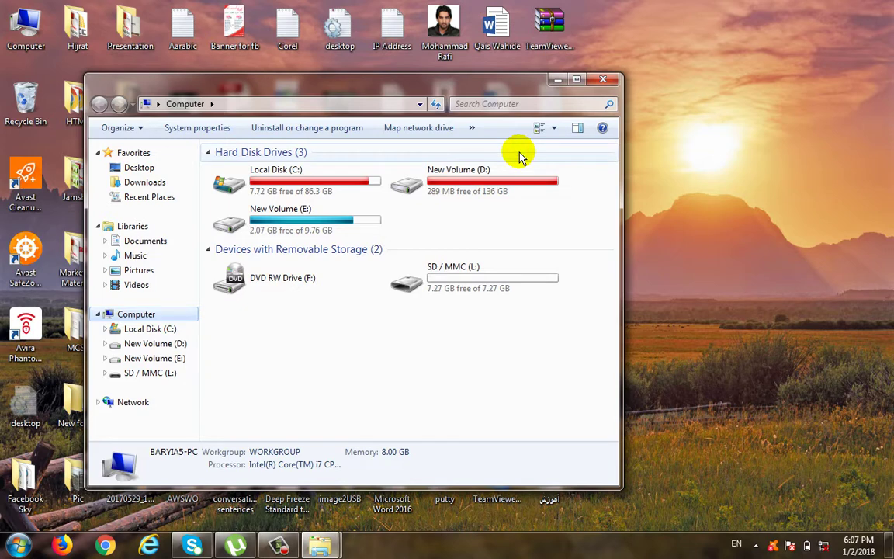
left_click(577, 79)
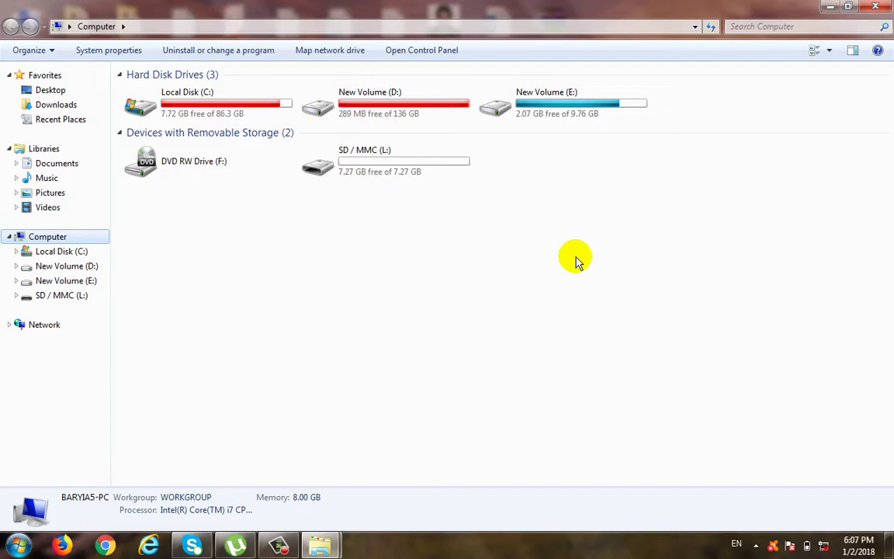
key("super+d")
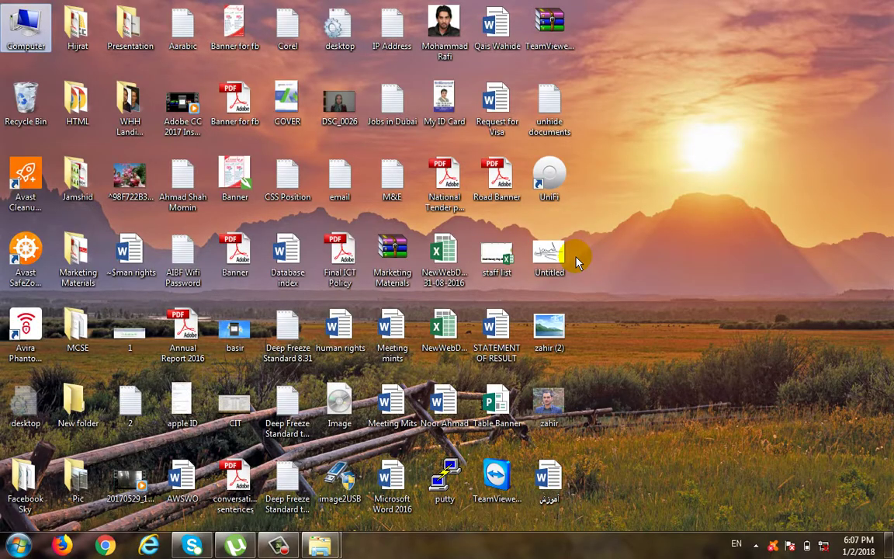
left_click(334, 543)
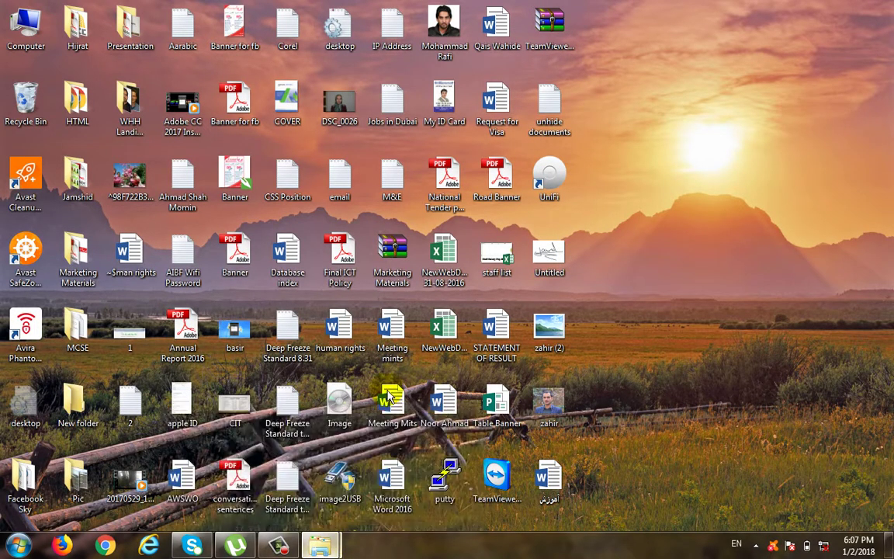
- Bring the Computer window back up from the desktop and open the New Volume (D:) drive
key("super+d")
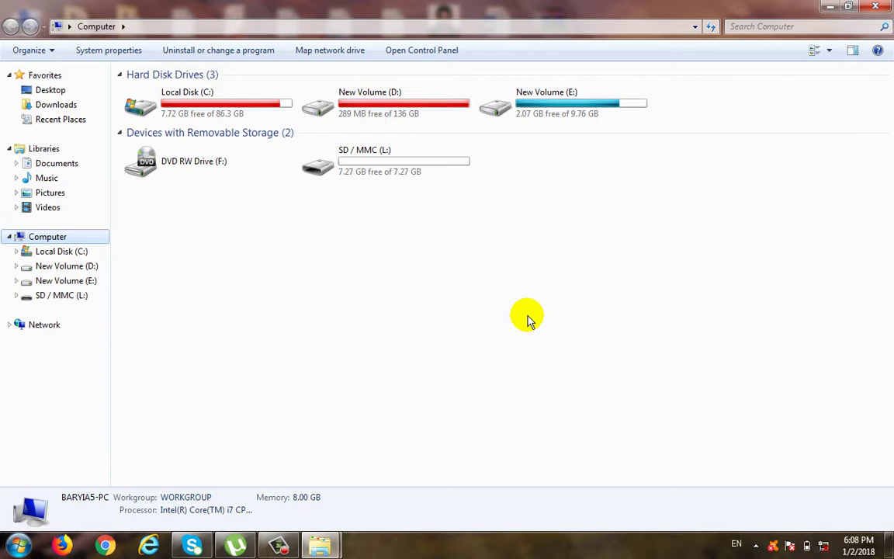
key("super+d")
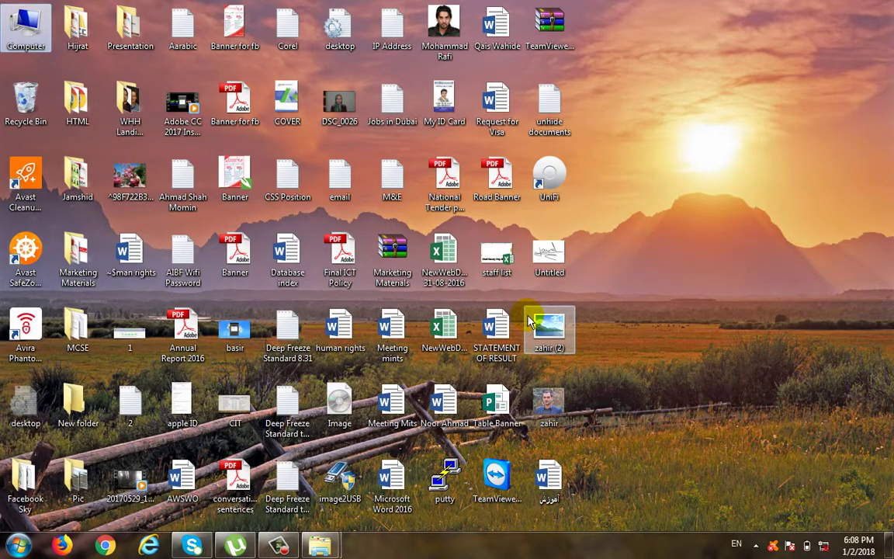
left_click(337, 548)
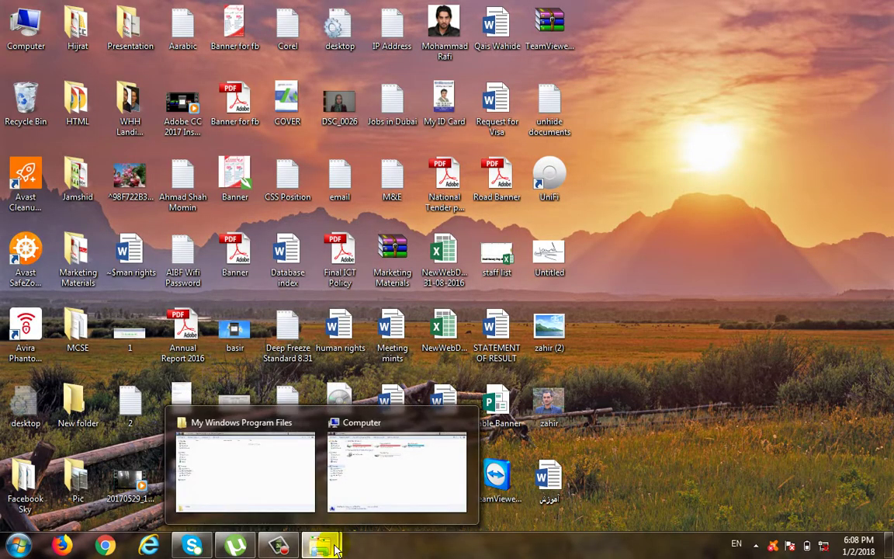
left_click(369, 489)
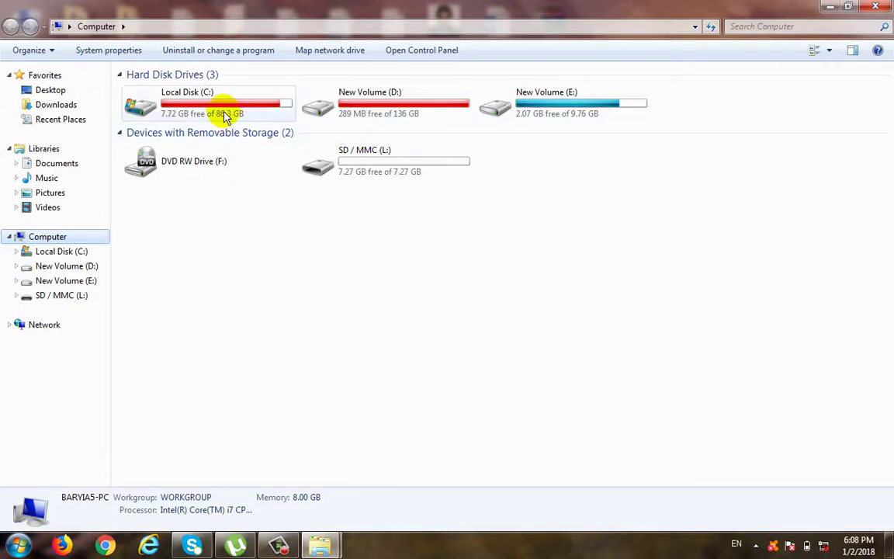
double_click(380, 108)
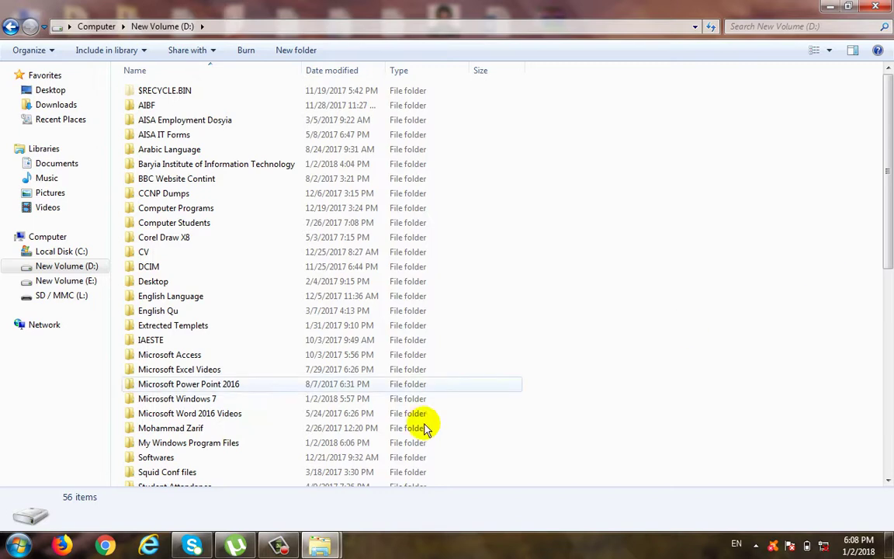
- Rename the My Windows Program Files folder on drive D: to "My Windows"
left_click(199, 444)
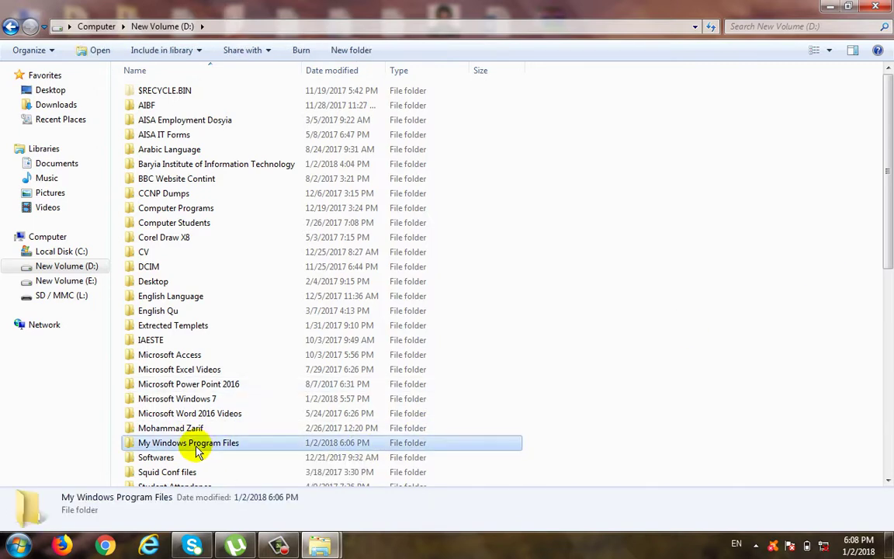
scroll(190, 450, "down", 1)
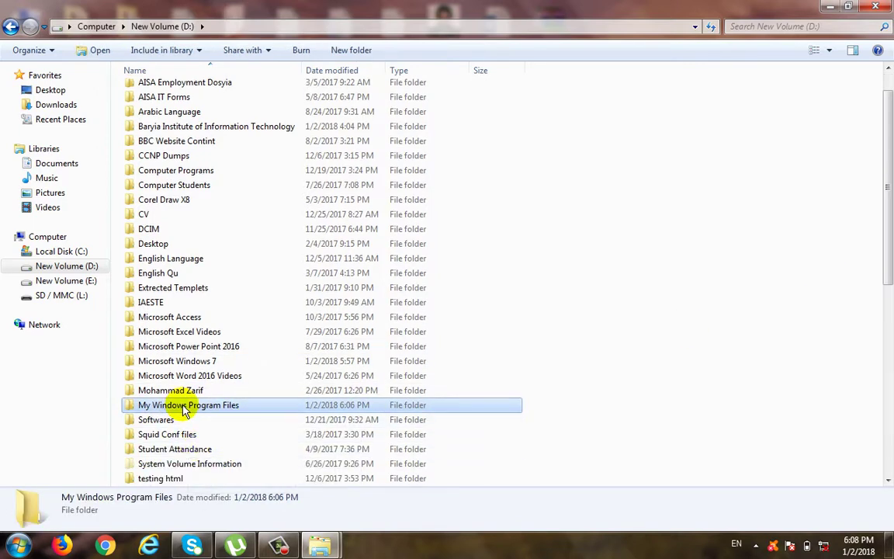
right_click(184, 407)
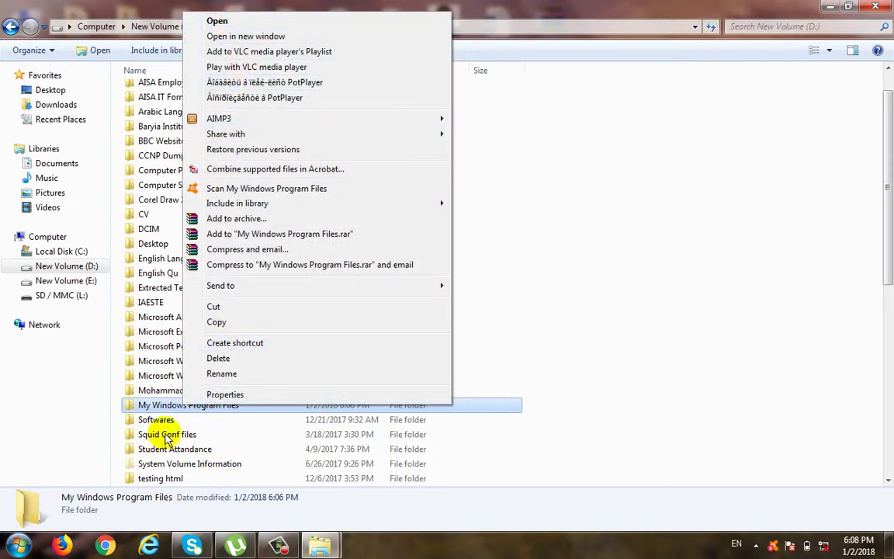
left_click(222, 373)
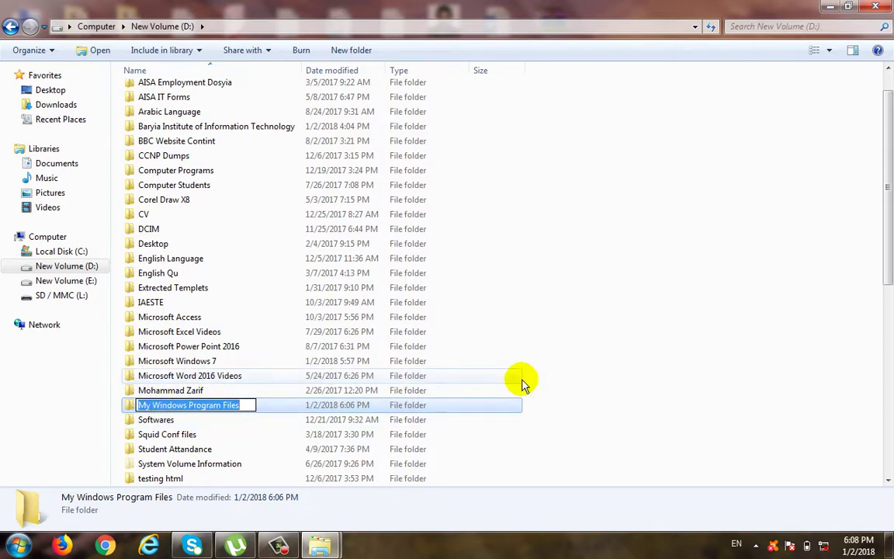
key("End")
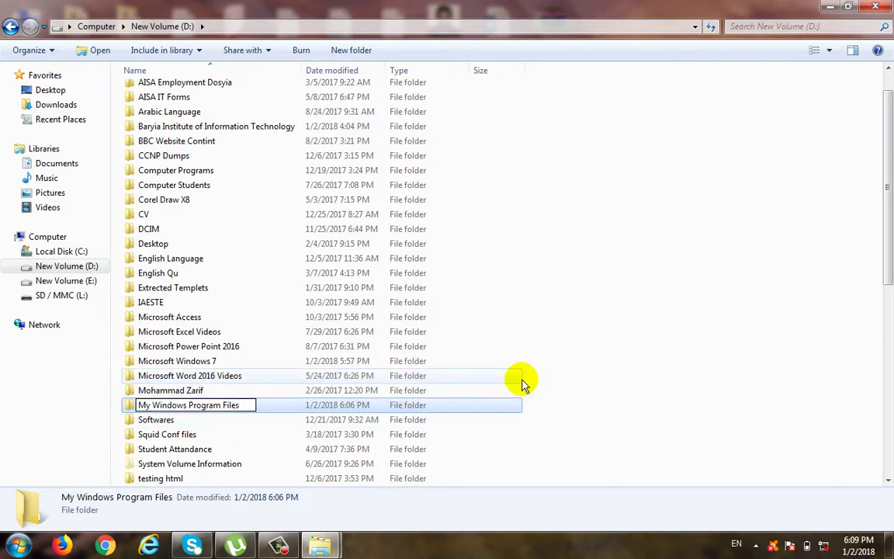
key("BackSpace")
key("BackSpace")
key("BackSpace")
key("BackSpace")
key("BackSpace")
key("BackSpace")
key("BackSpace")
key("BackSpace")
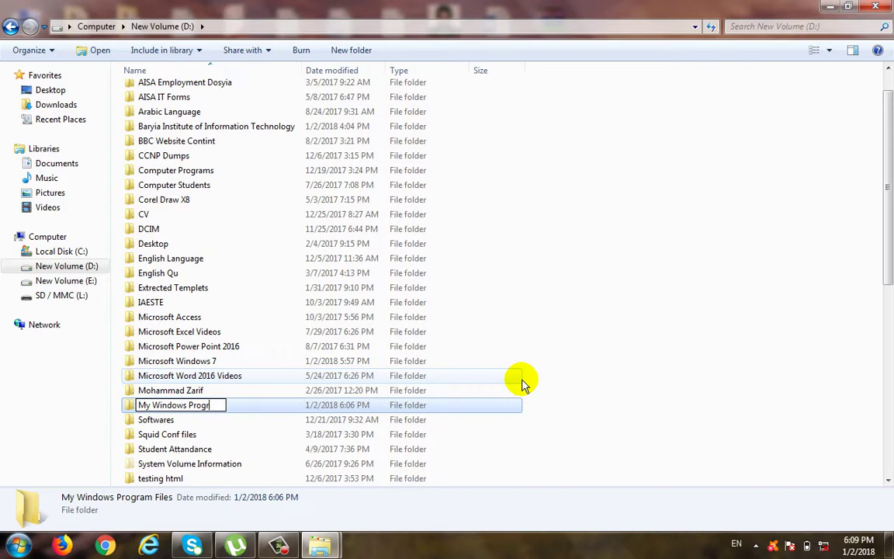
key("BackSpace")
key("BackSpace")
key("BackSpace")
key("BackSpace")
key("BackSpace")
key("BackSpace")
key("Return")
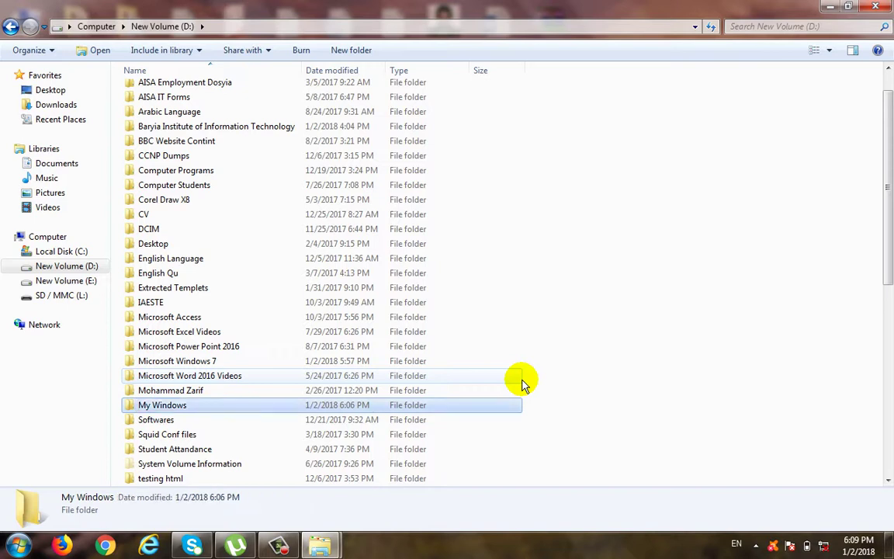
right_click(178, 403)
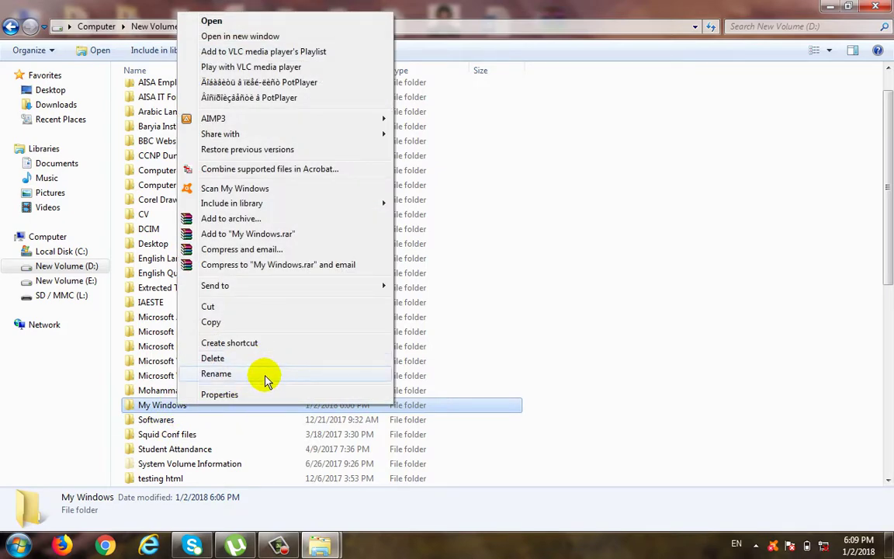
left_click(211, 359)
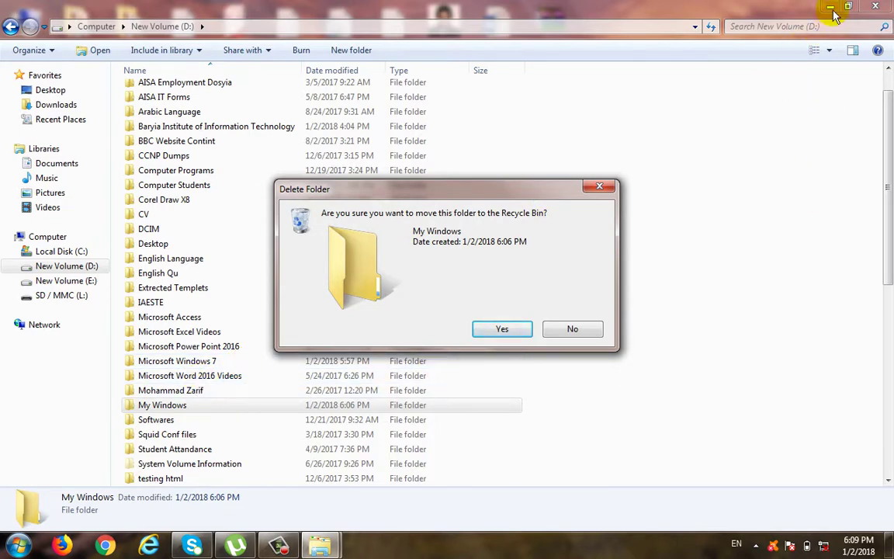
key("super+d")
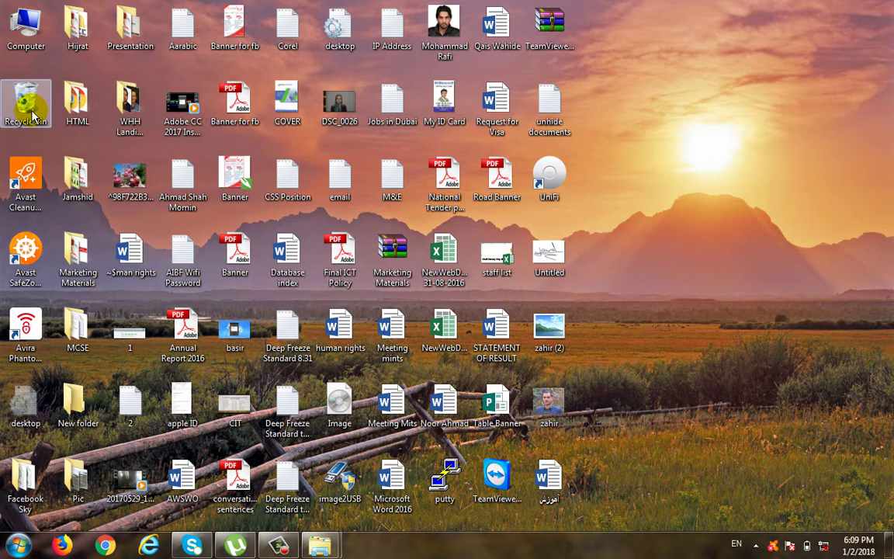
mouse_move(319, 545)
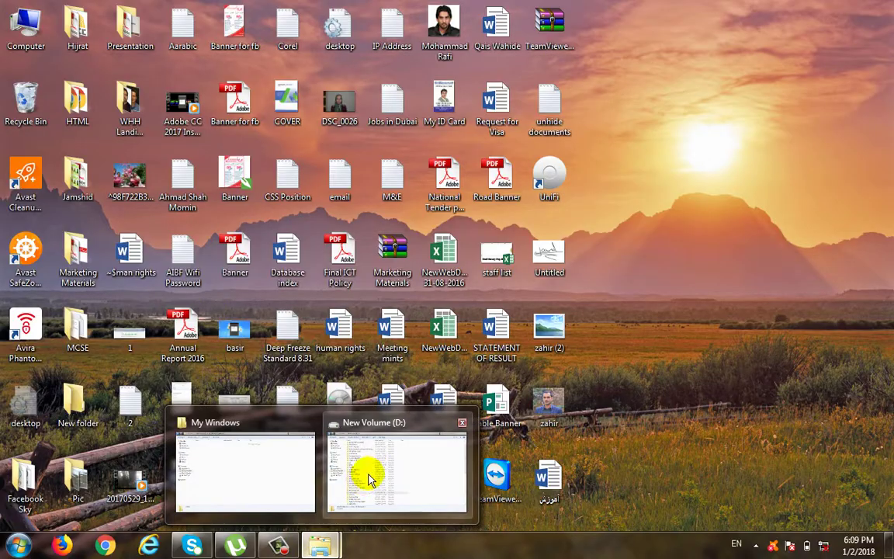
left_click(369, 480)
key("Delete")
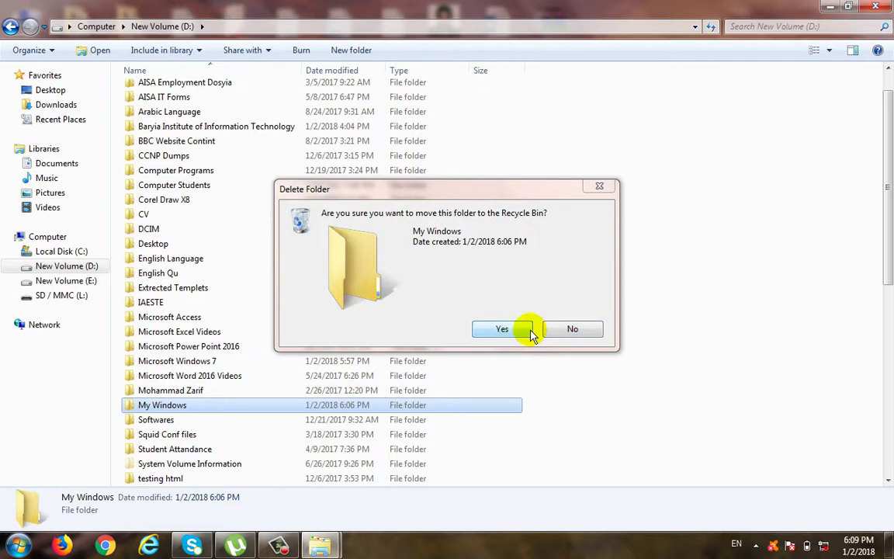
left_click(573, 329)
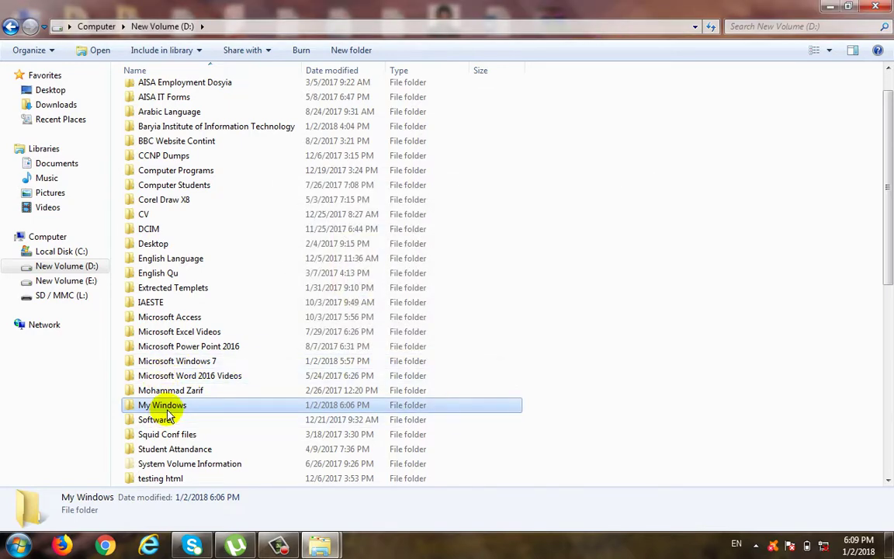
- Move the My Windows folder from drive D: to the Recycle Bin and close the drive window
right_click(180, 408)
left_click(222, 364)
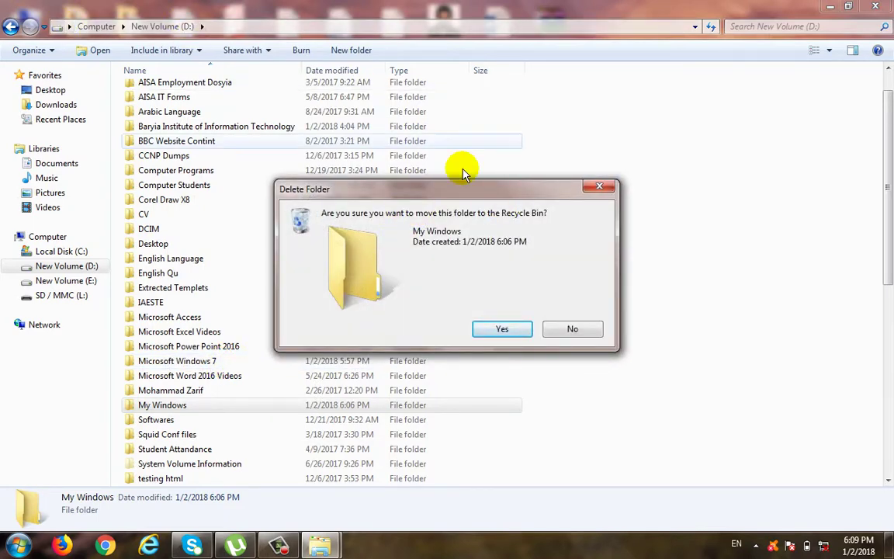
left_click(501, 328)
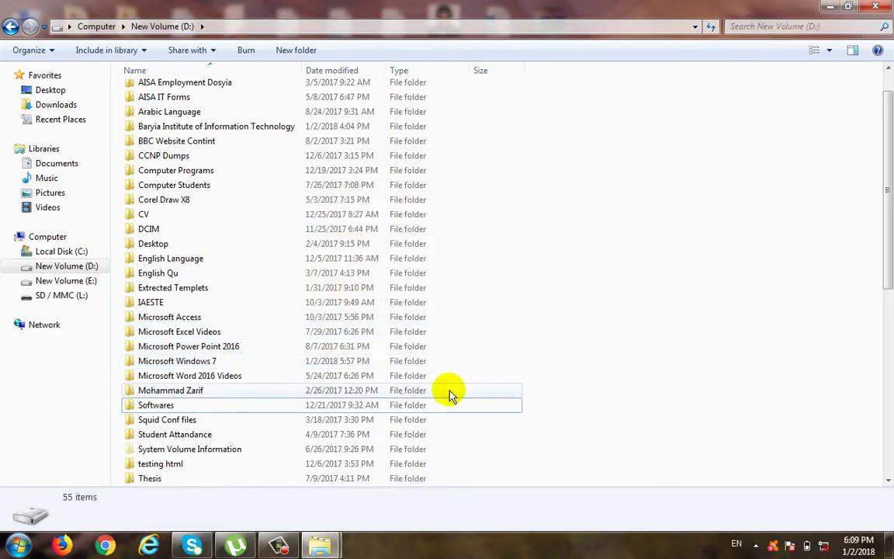
left_click(870, 6)
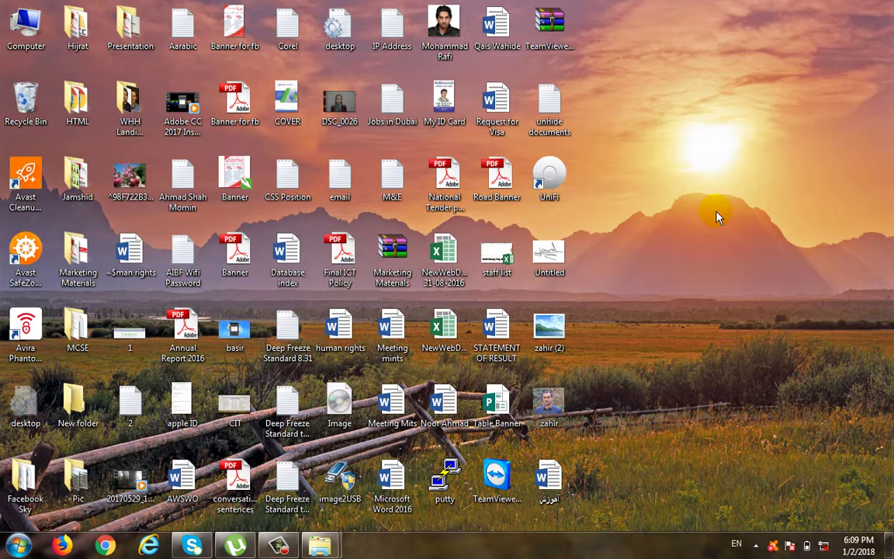
- Restore the My Windows folder from the Recycle Bin and minimize the Recycle Bin window
double_click(25, 100)
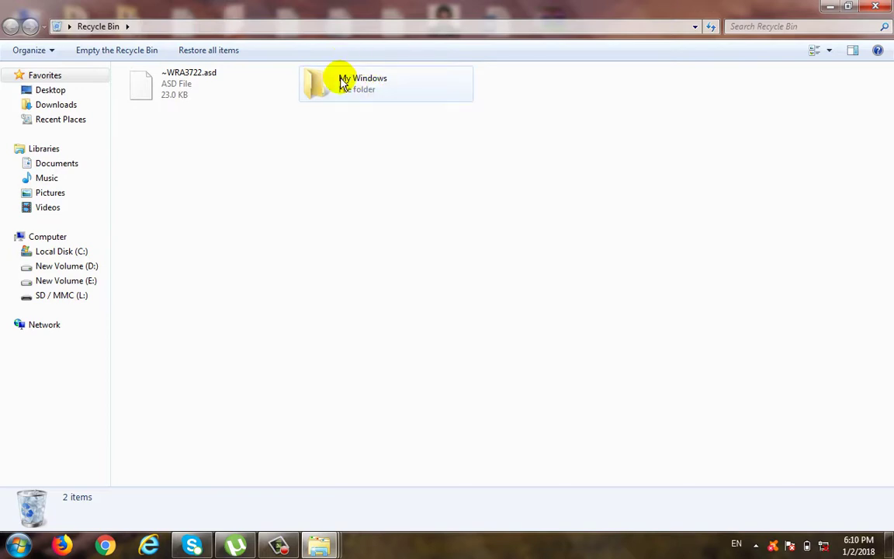
right_click(344, 84)
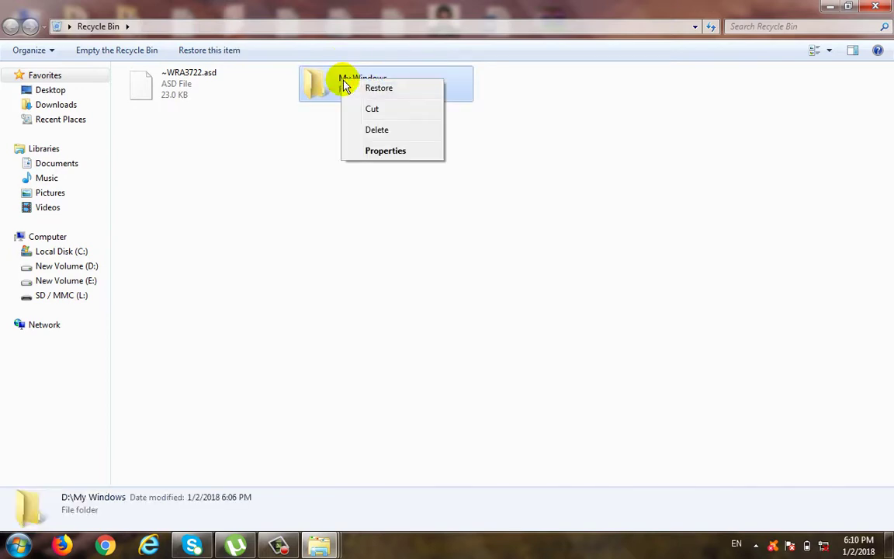
left_click(401, 91)
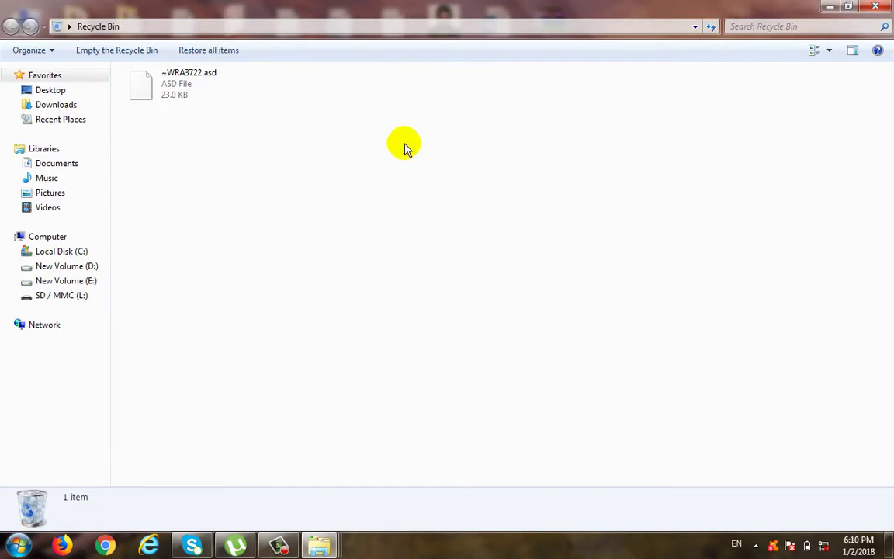
left_click(831, 6)
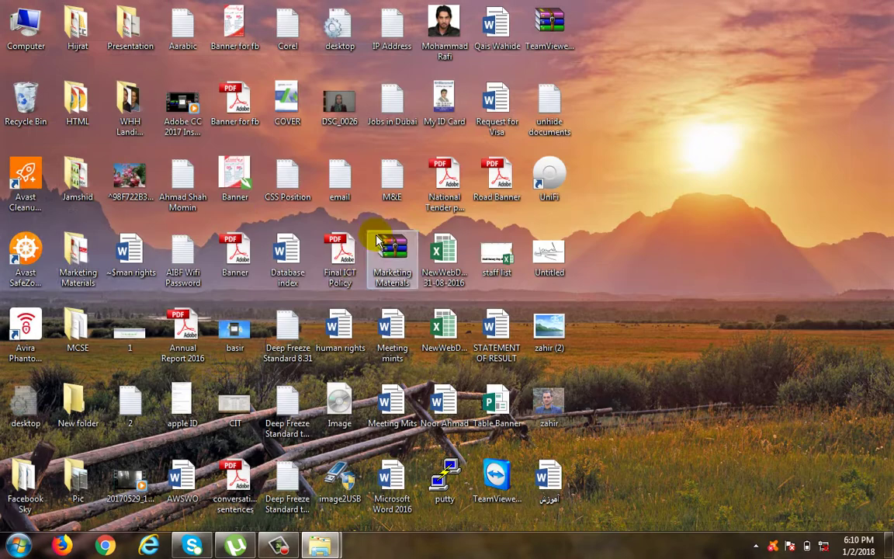
- Open drive D: from Computer and move the restored My Windows folder to the Recycle Bin
double_click(36, 33)
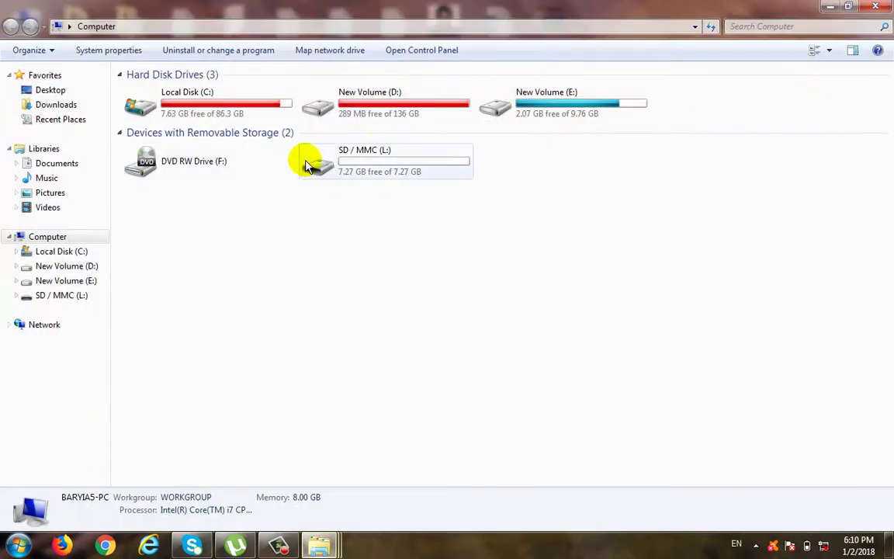
double_click(375, 122)
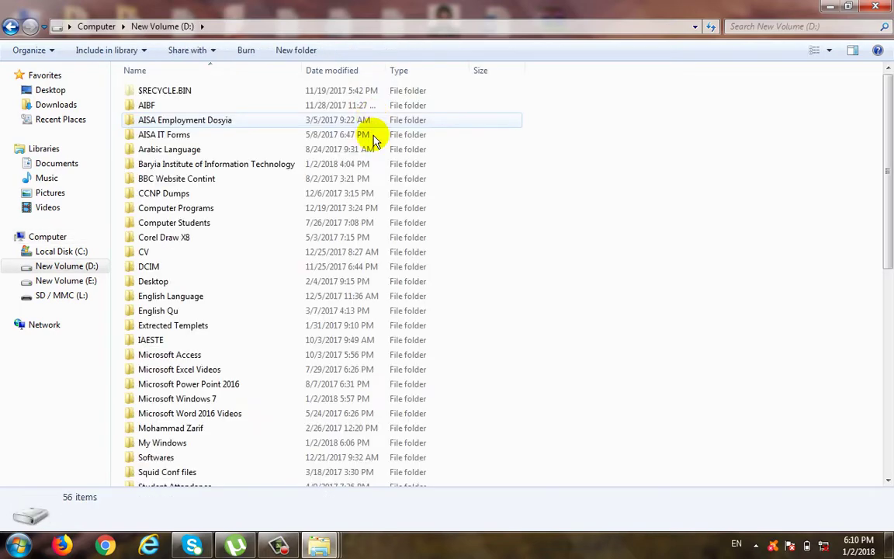
right_click(180, 449)
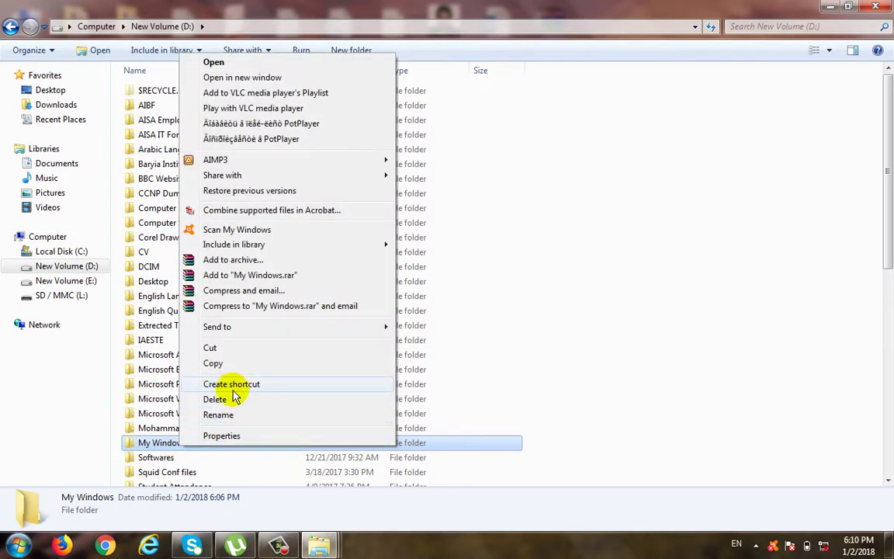
left_click(230, 397)
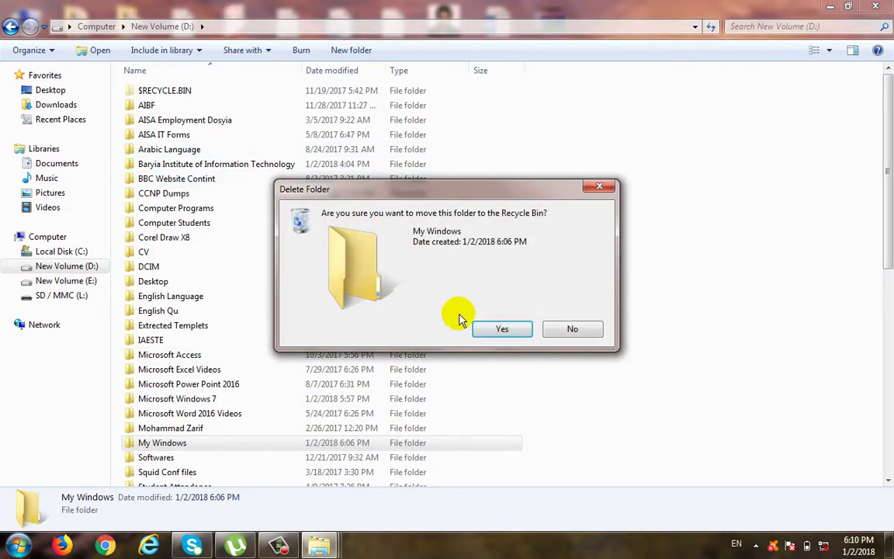
left_click(513, 329)
- Open the Recycle Bin from the desktop and restore the My Windows folder once more
key("super+d")
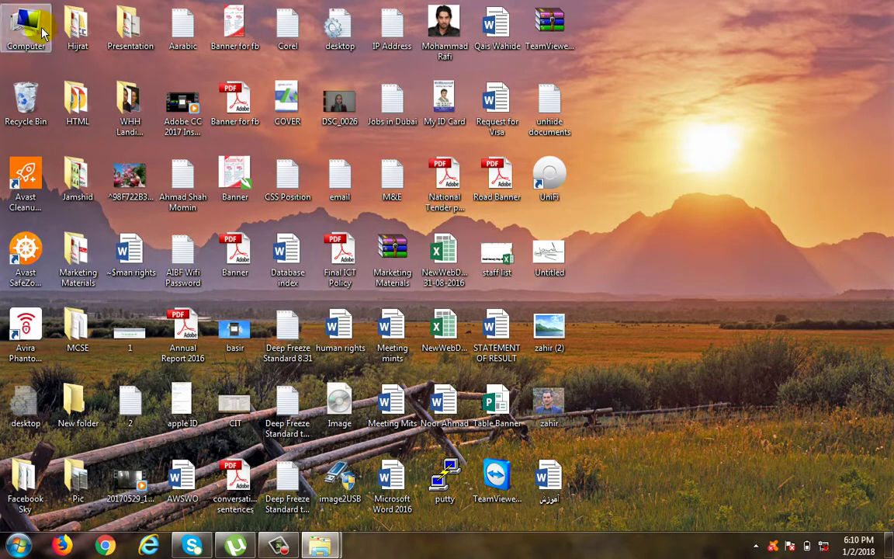
double_click(24, 95)
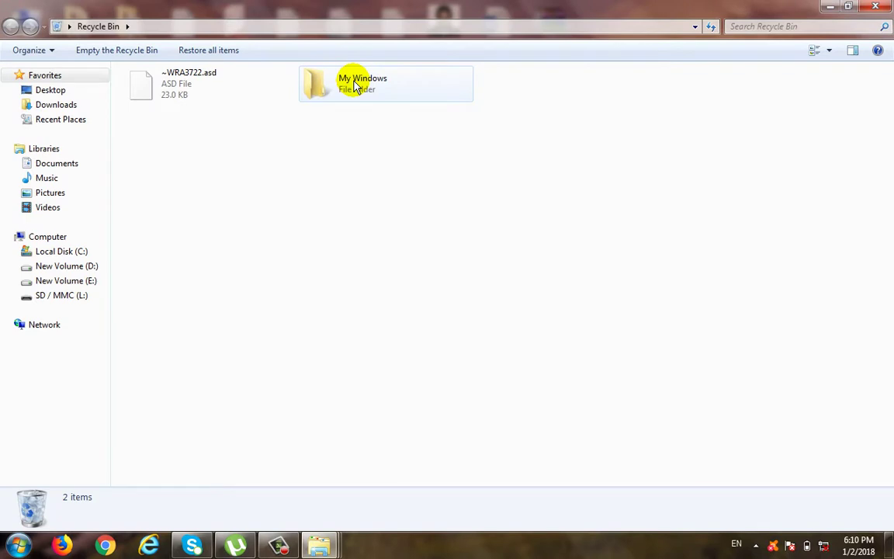
left_click(356, 85)
right_click(357, 86)
left_click(364, 89)
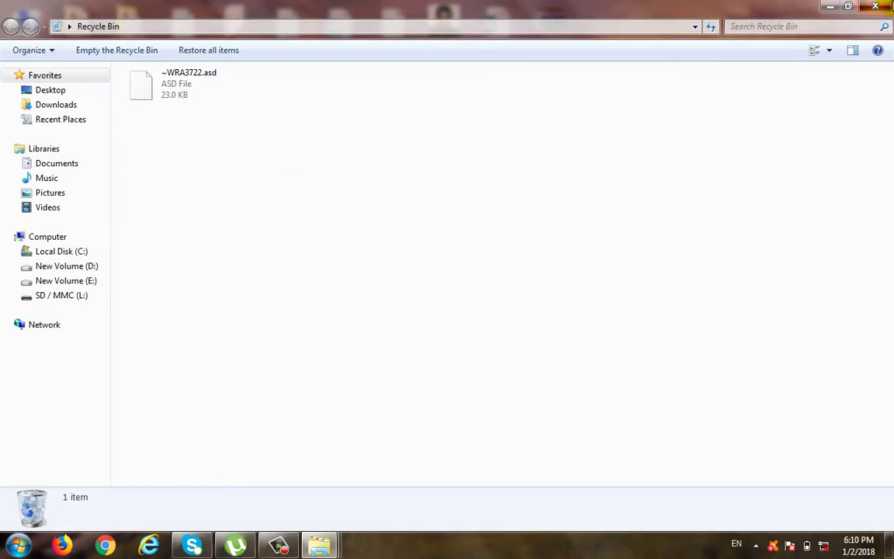
- Open drive D: from Computer and move the My Windows folder to the Recycle Bin
key("super+d")
double_click(23, 45)
double_click(400, 116)
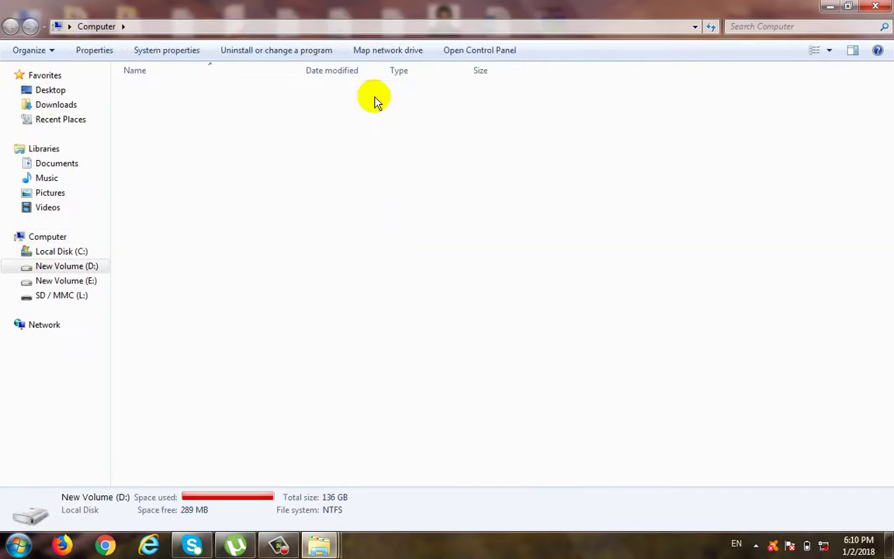
left_click(174, 444)
right_click(176, 442)
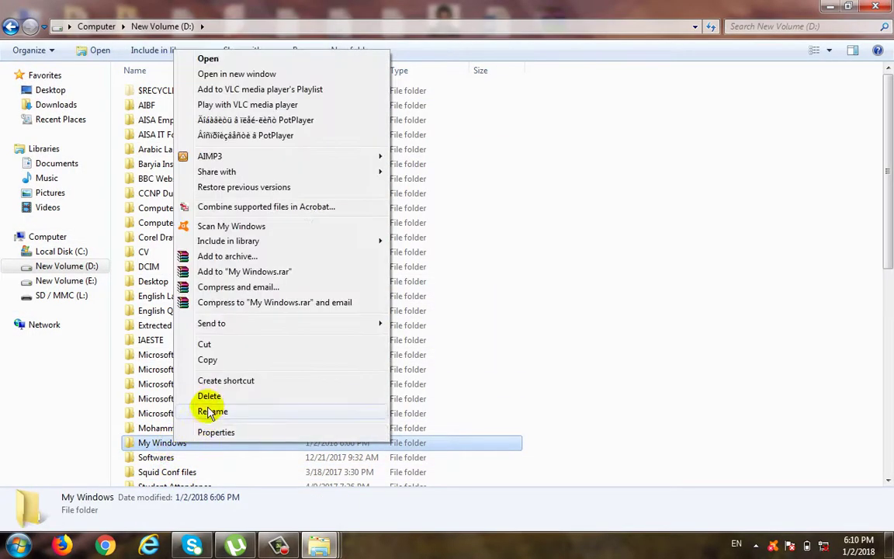
left_click(208, 398)
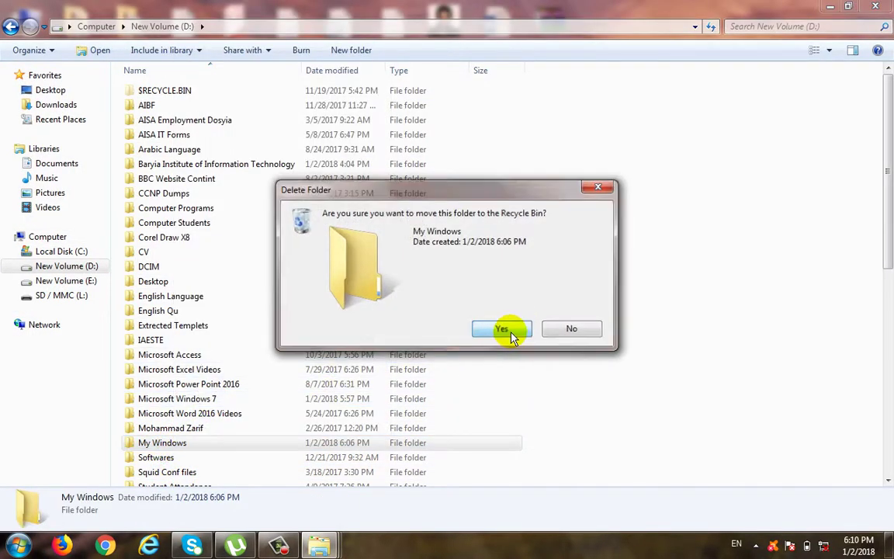
left_click(502, 334)
- Permanently delete the My Windows folder from within the Recycle Bin and return to the desktop
key("super+d")
double_click(25, 99)
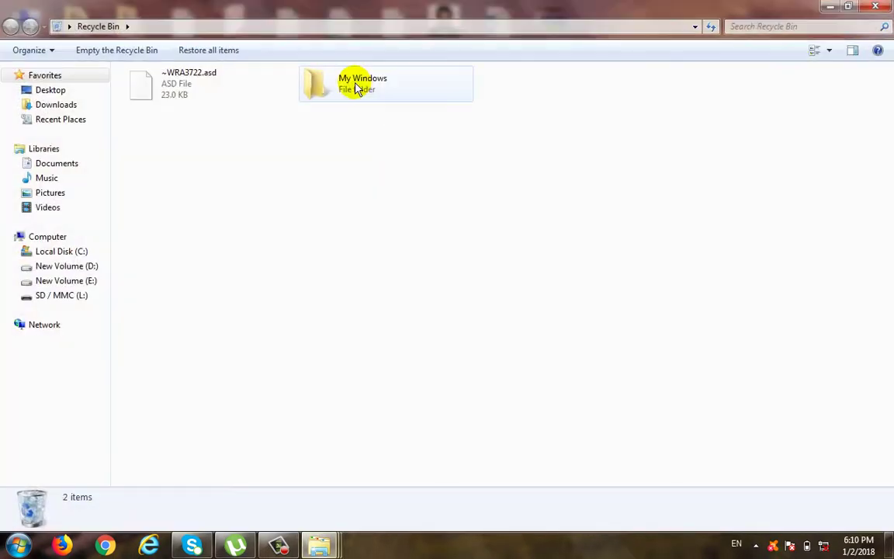
right_click(356, 89)
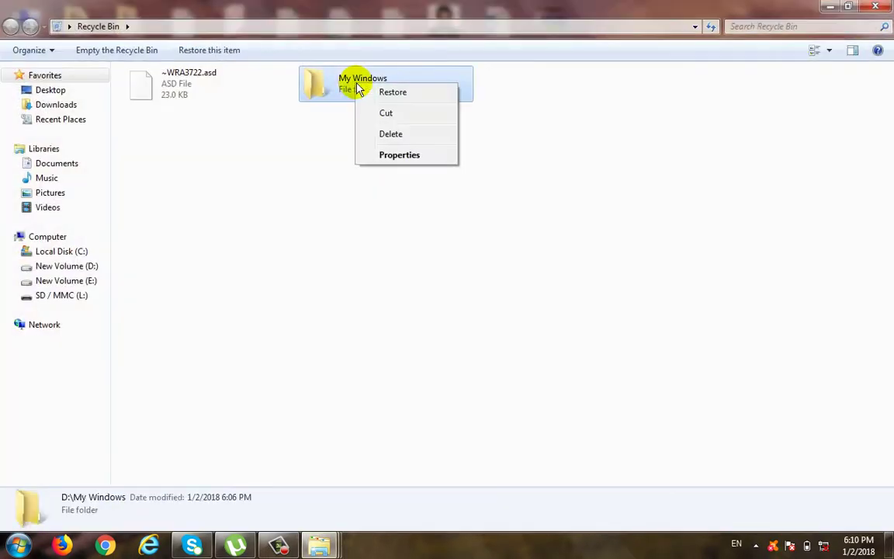
left_click(411, 135)
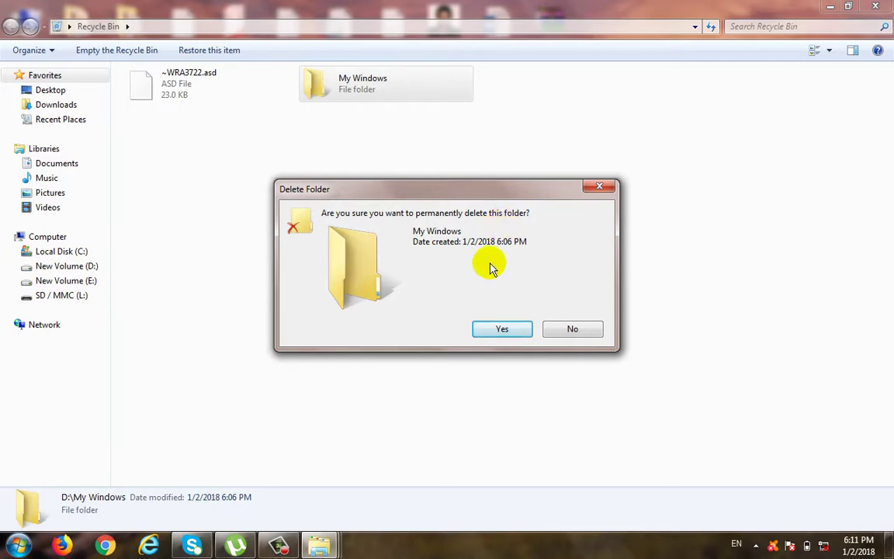
left_click(502, 330)
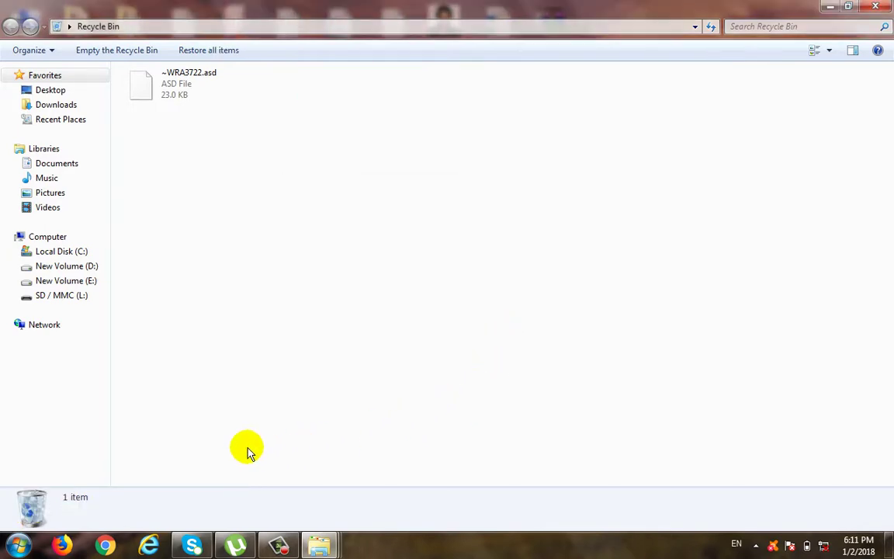
key("super+d")
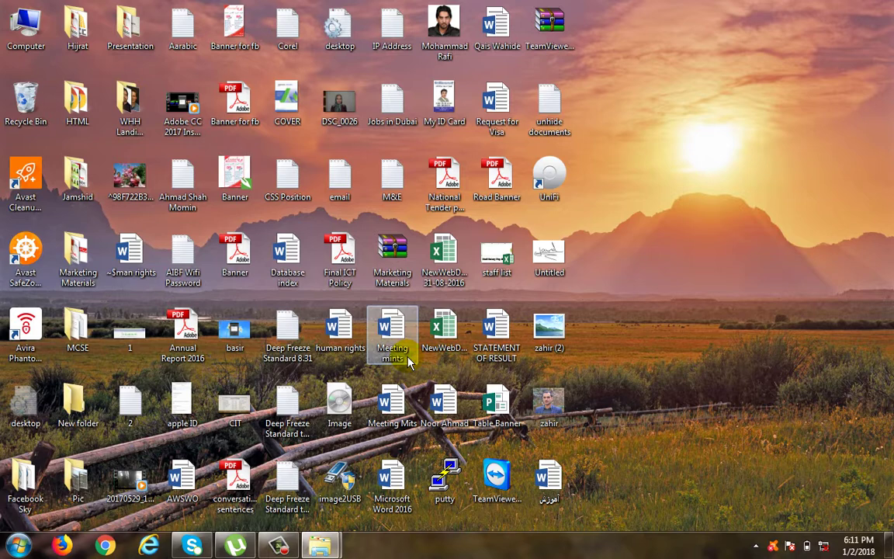
- Create a new folder on drive D: and name it My Windows
double_click(22, 26)
double_click(393, 116)
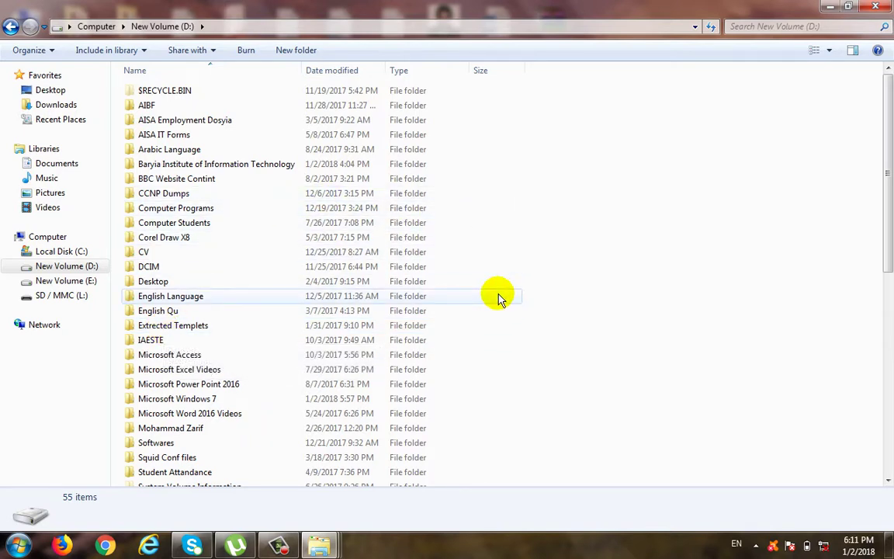
right_click(656, 276)
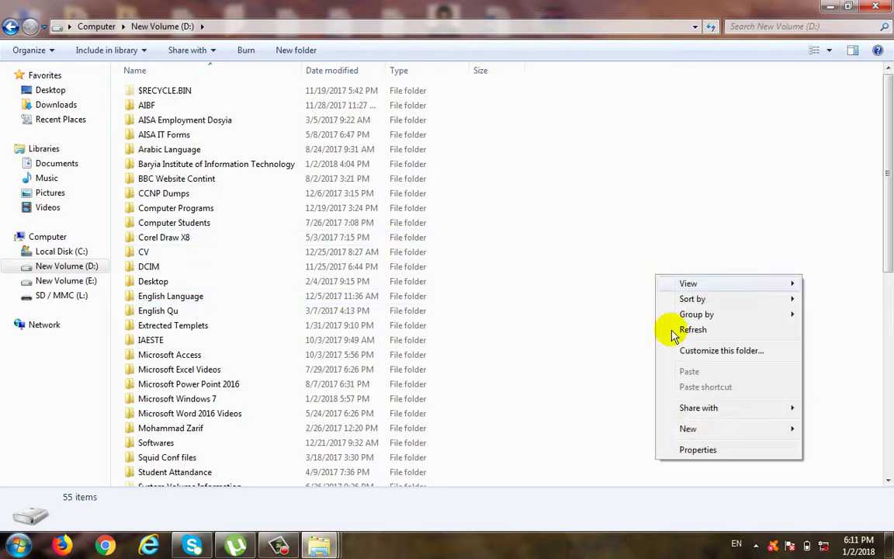
mouse_move(693, 434)
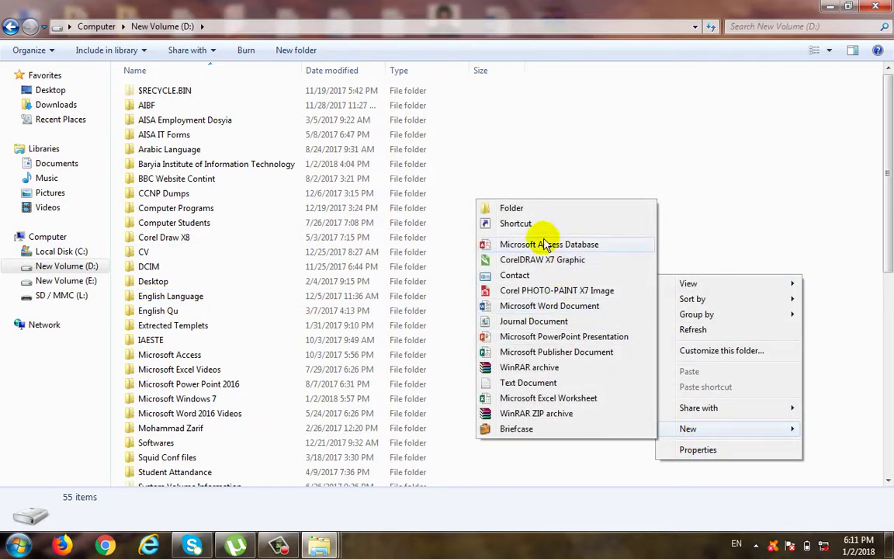
left_click(525, 204)
type("My ")
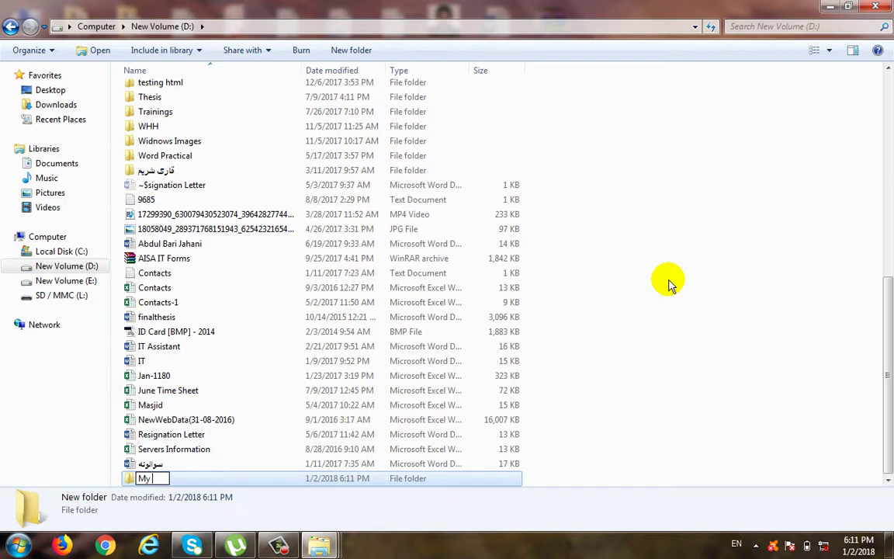
type("Wind")
key("BackSpace")
key("BackSpace")
key("BackSpace")
key("BackSpace")
key("BackSpace")
key("BackSpace")
key("BackSpace")
type("My Windows")
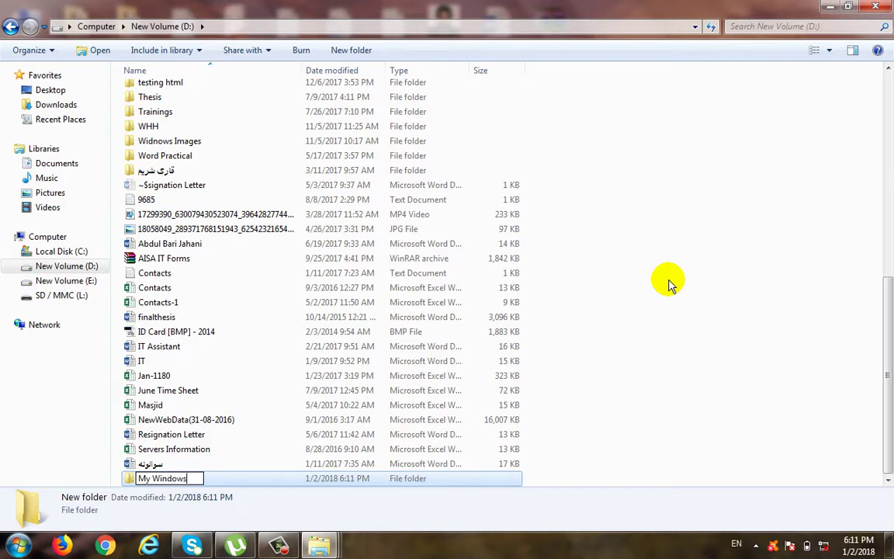
key("Return")
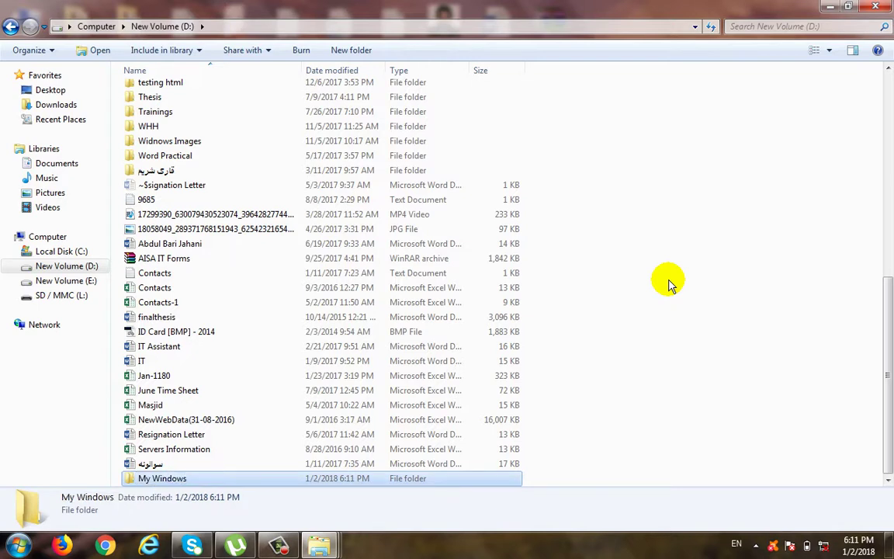
- Permanently delete the new My Windows folder from drive D:, bypassing the Recycle Bin, and check the Recycle Bin's contents
right_click(177, 478)
left_click(231, 428)
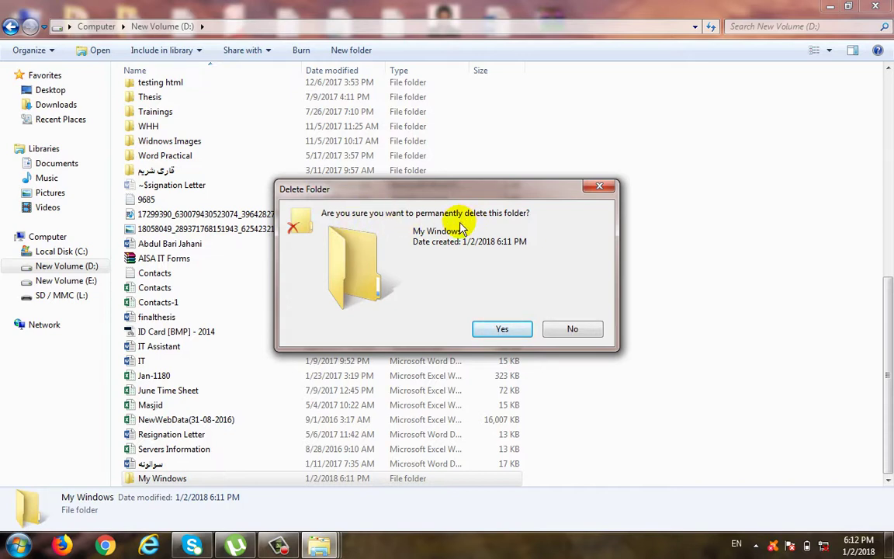
left_click(512, 328)
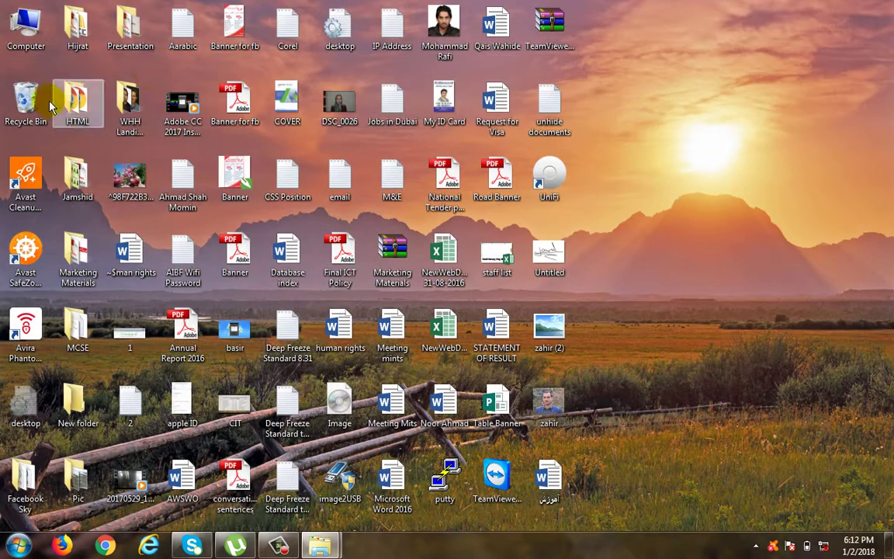
double_click(27, 99)
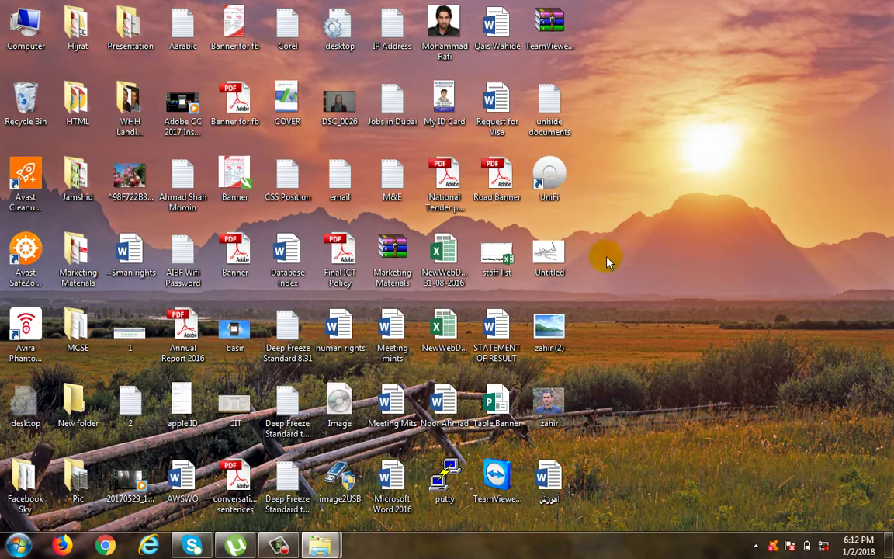
- Empty the Recycle Bin from the desktop, permanently deleting the file in it
right_click(33, 100)
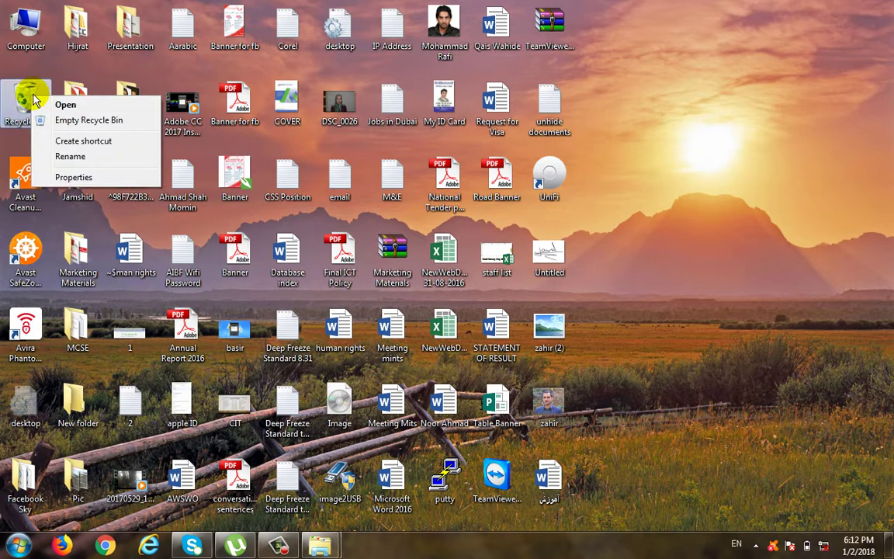
left_click(90, 122)
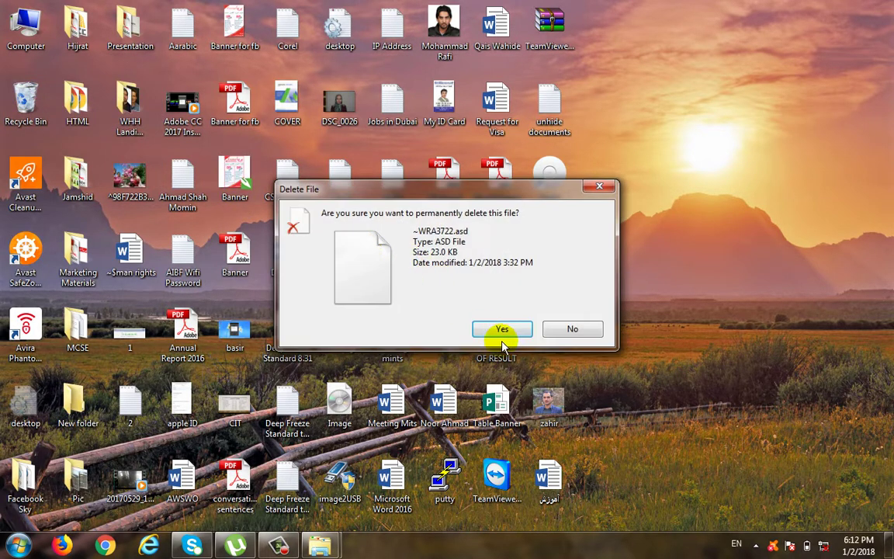
left_click(503, 329)
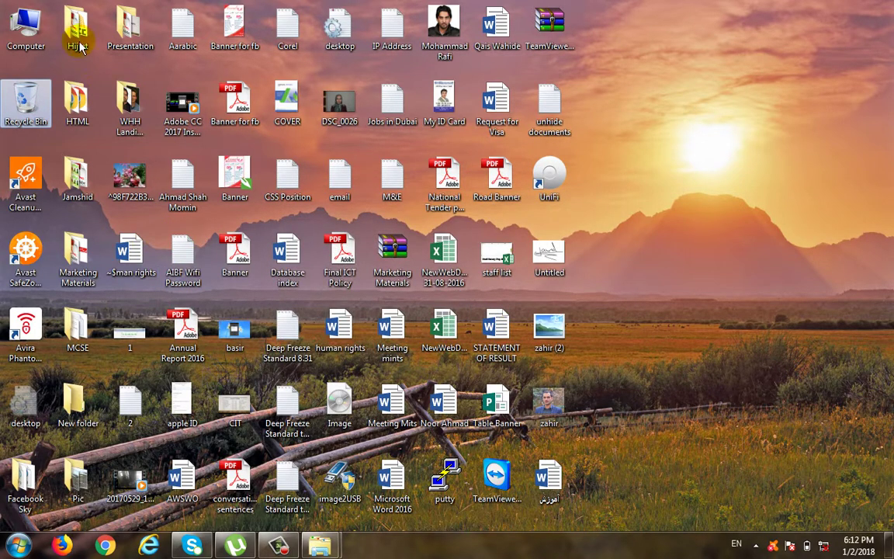
- Open drive D: from Computer, go back to the drive list, reopen the drive and show the desktop
left_click(37, 31)
double_click(38, 31)
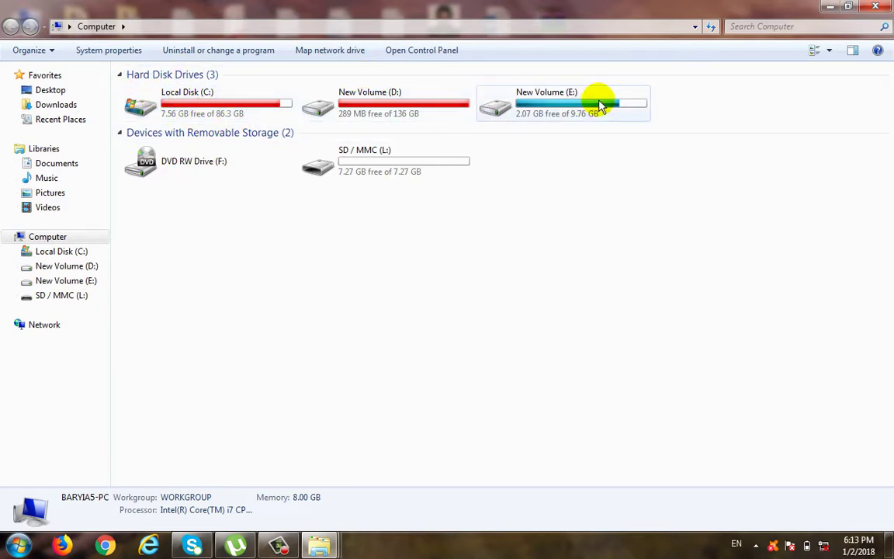
double_click(393, 105)
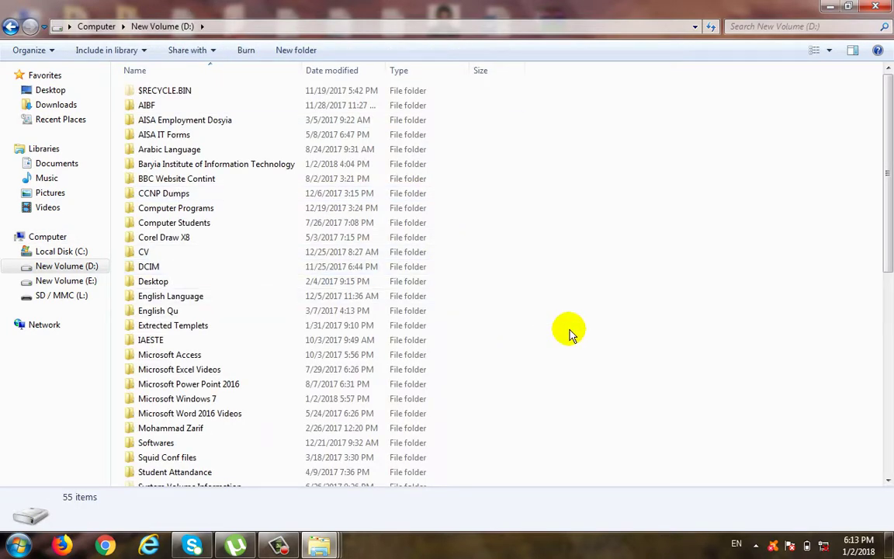
left_click(11, 27)
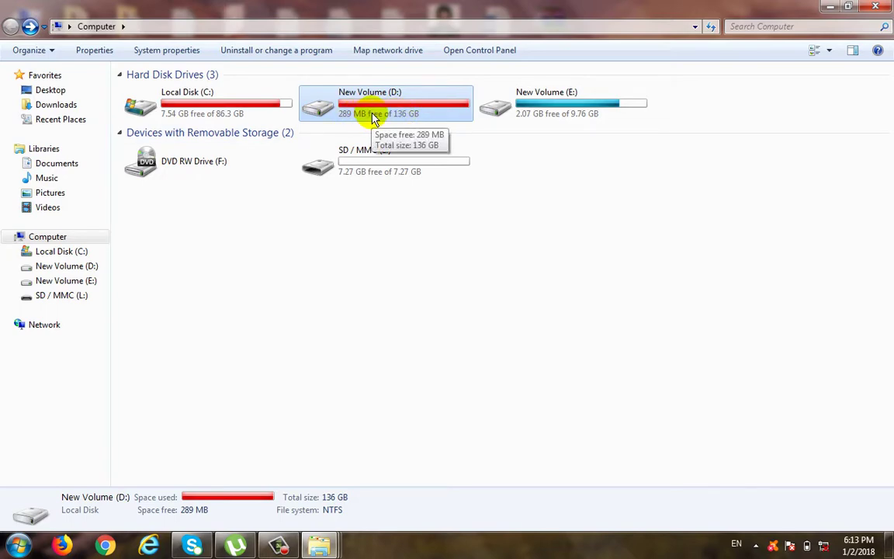
double_click(373, 116)
key("super+d")
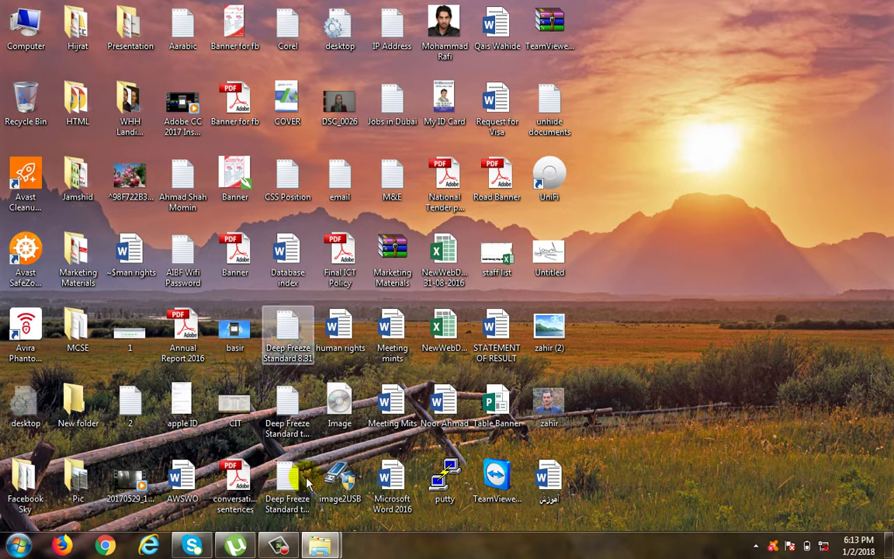
- Browse drive D: again, select the English Language folder, review the drives in Computer and return to the desktop
mouse_move(320, 545)
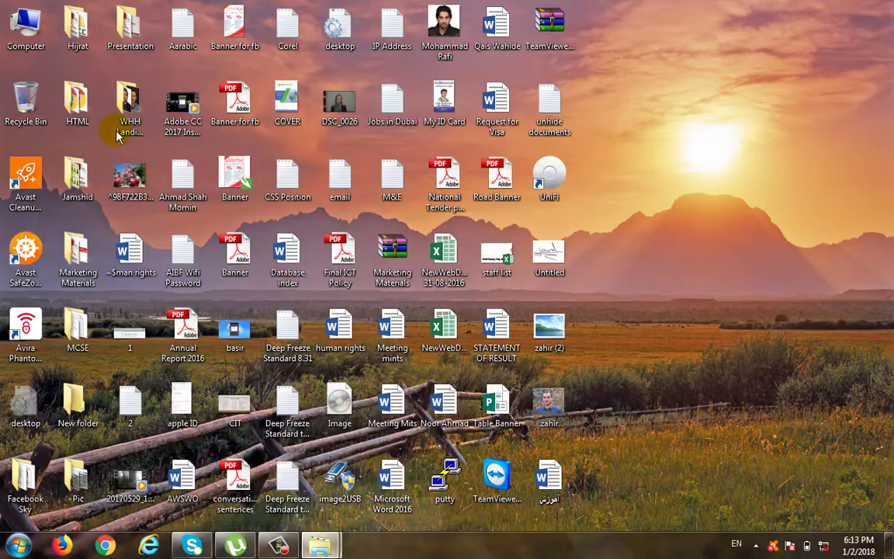
key("super+d")
left_click(10, 27)
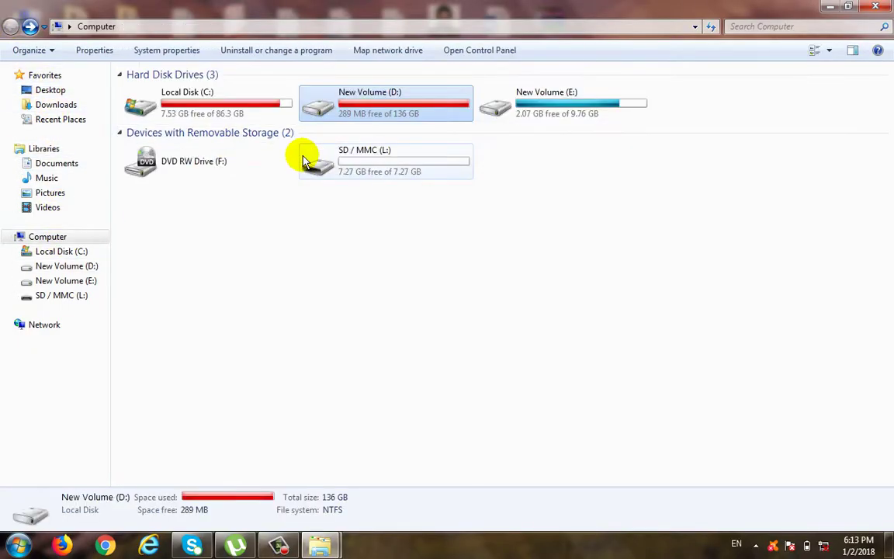
double_click(373, 120)
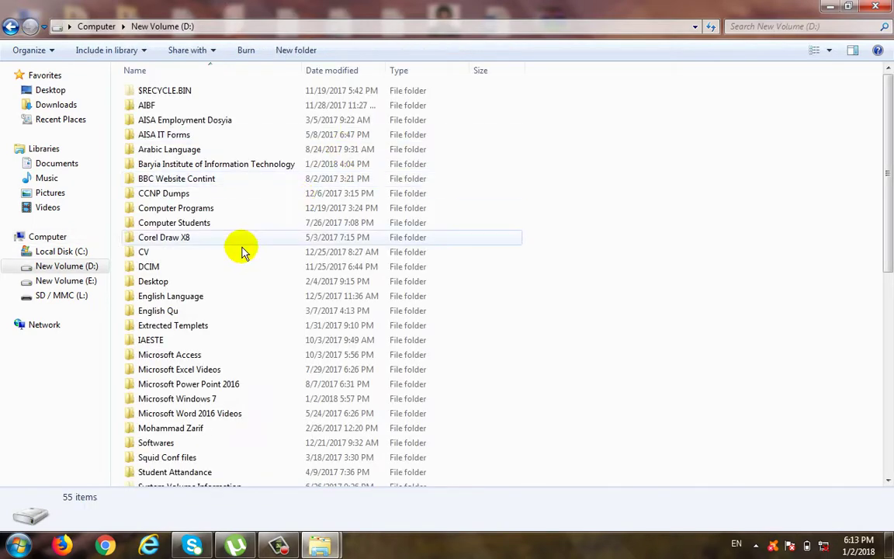
left_click(173, 300)
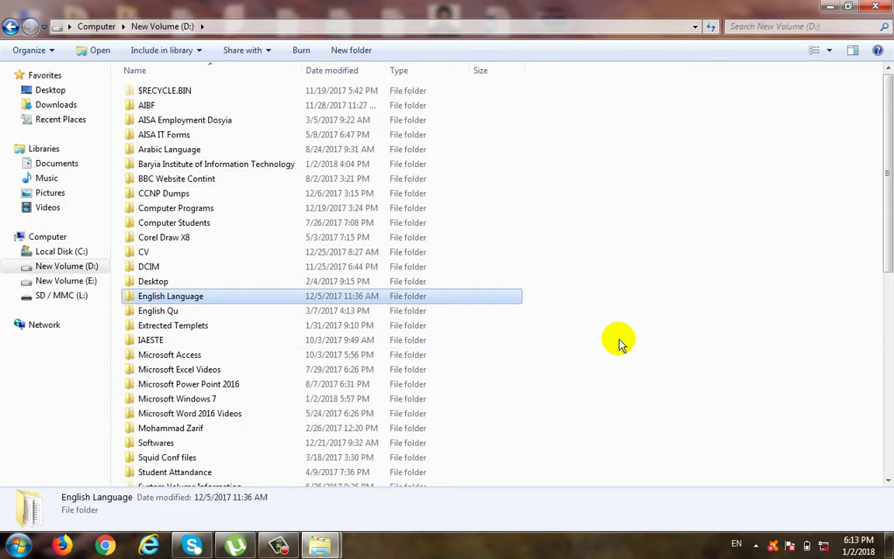
double_click(781, 6)
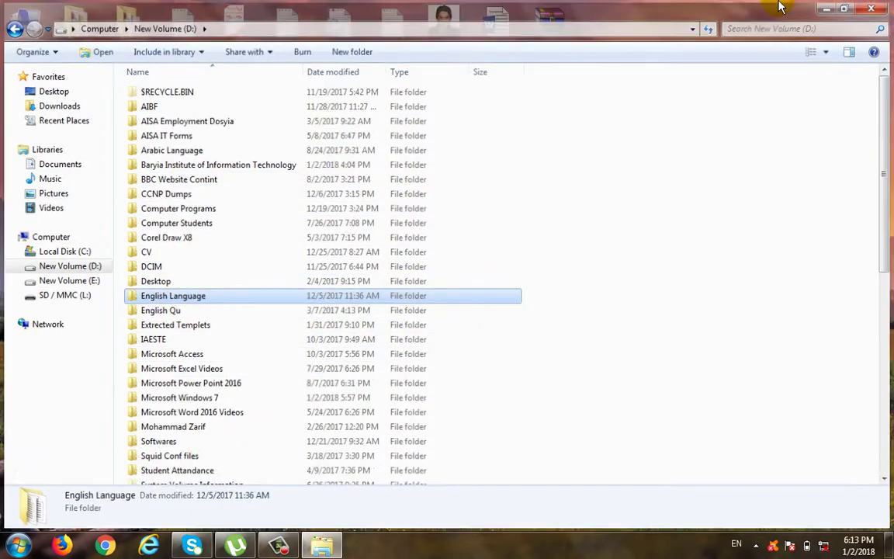
double_click(24, 30)
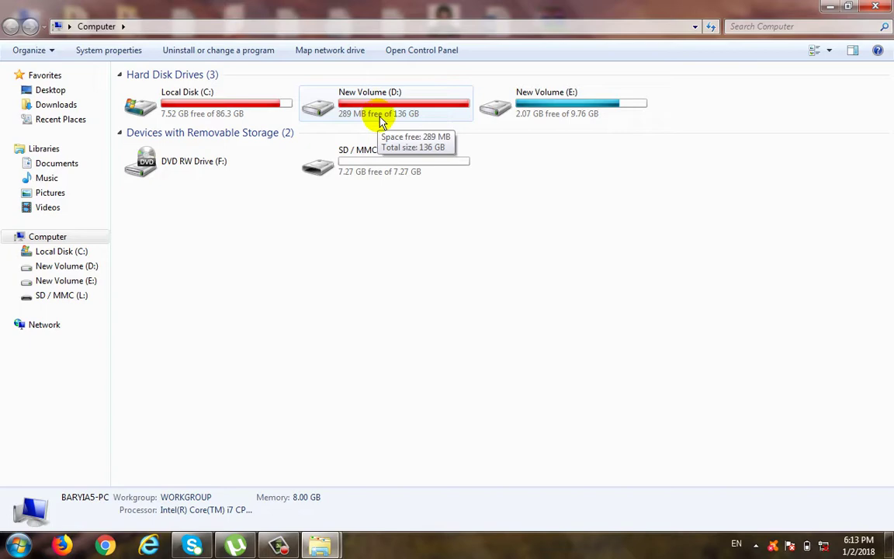
key("super+d")
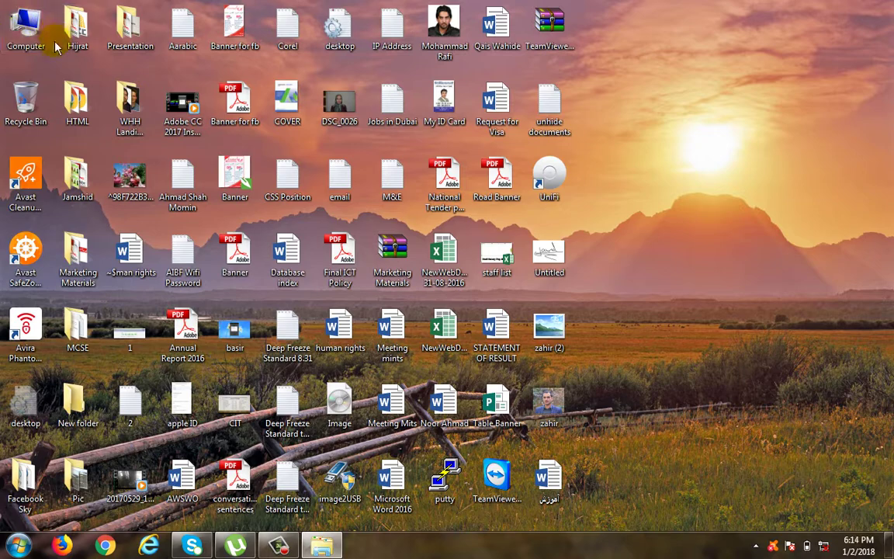
- View the computer's basic system information through its properties and close the System window
right_click(43, 37)
left_click(92, 174)
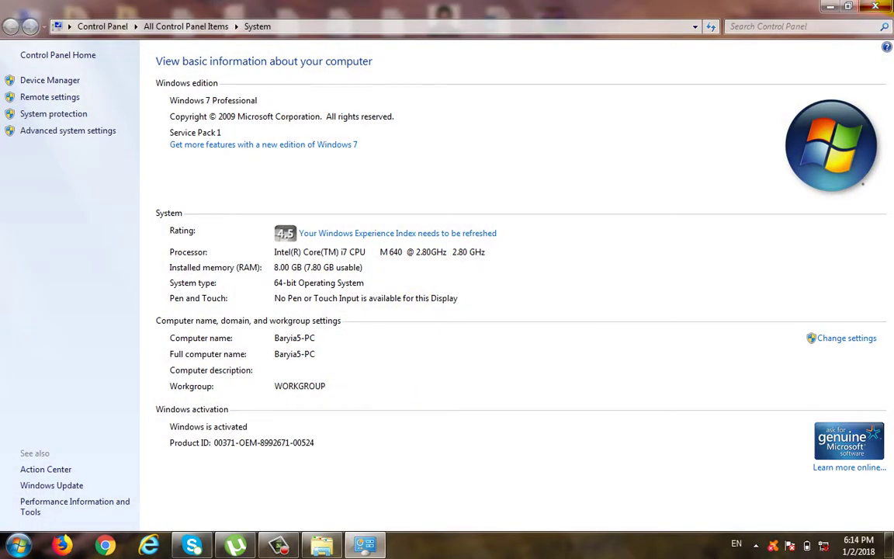
key("alt+F4")
- Open drive D: and examine the commands offered for its empty area and the English Qu folder before returning to the desktop
key("super+e")
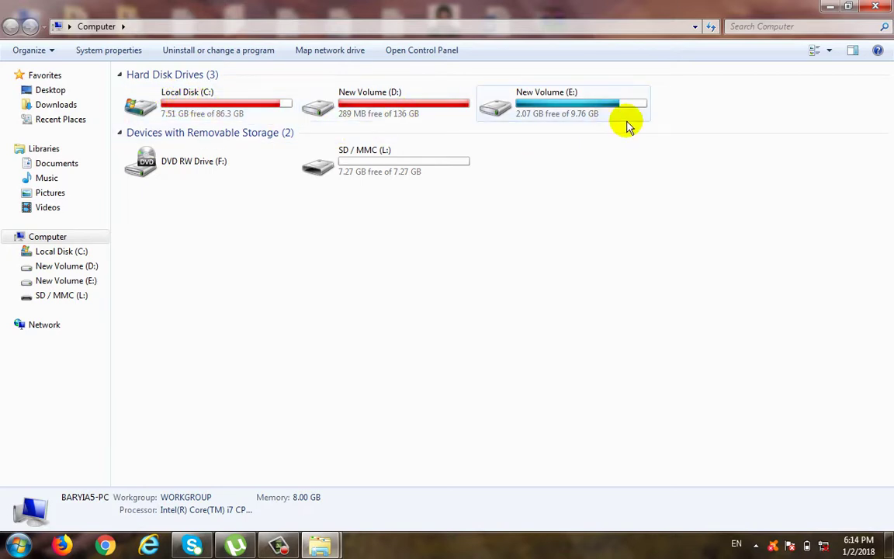
double_click(407, 117)
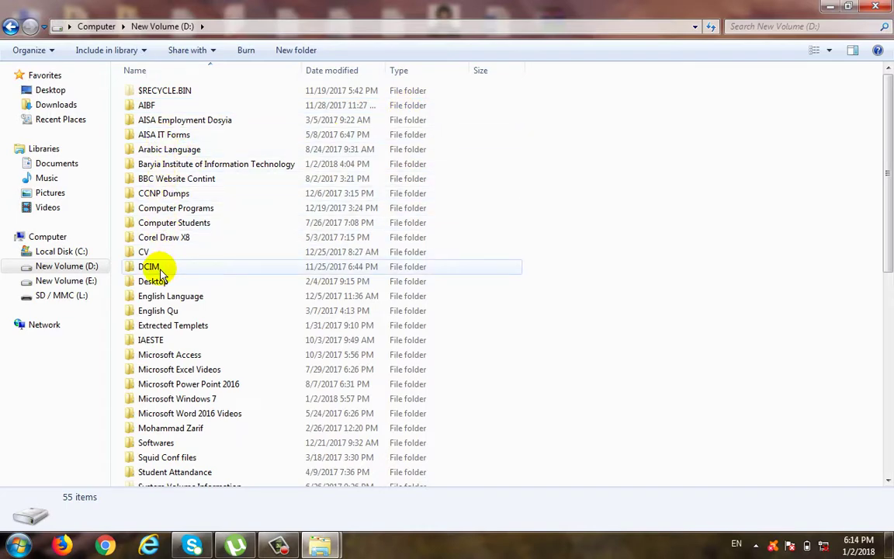
right_click(635, 202)
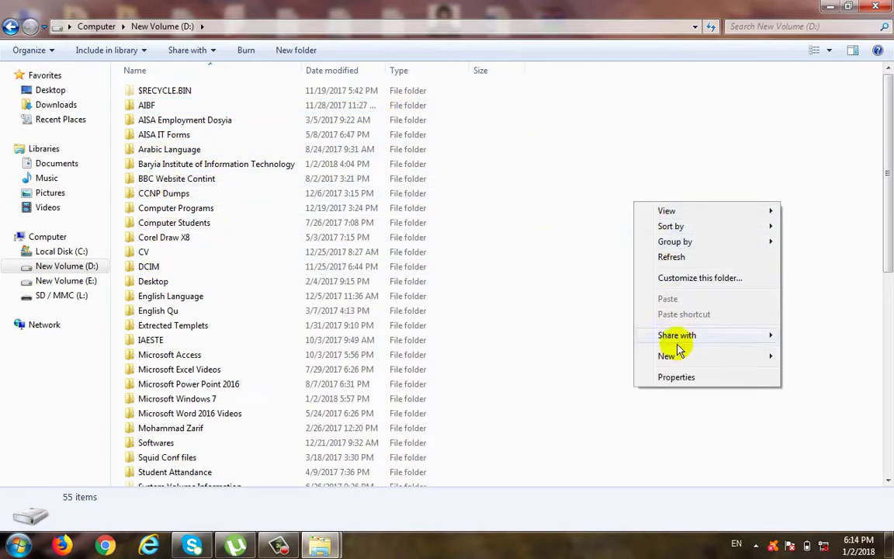
left_click(117, 311)
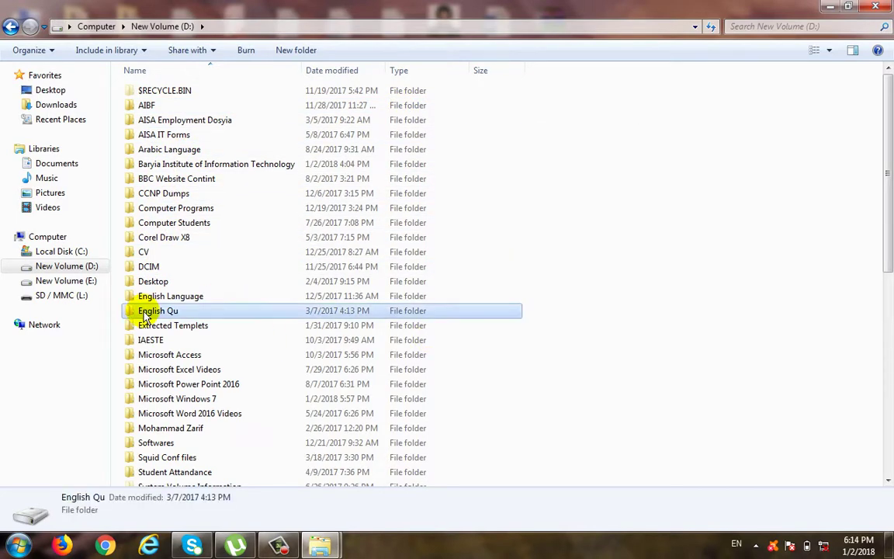
right_click(144, 311)
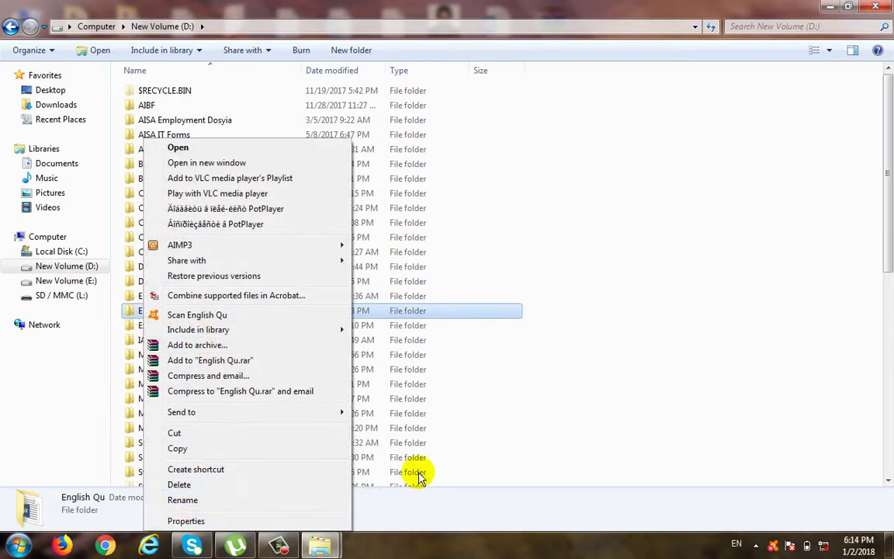
key("super+d")
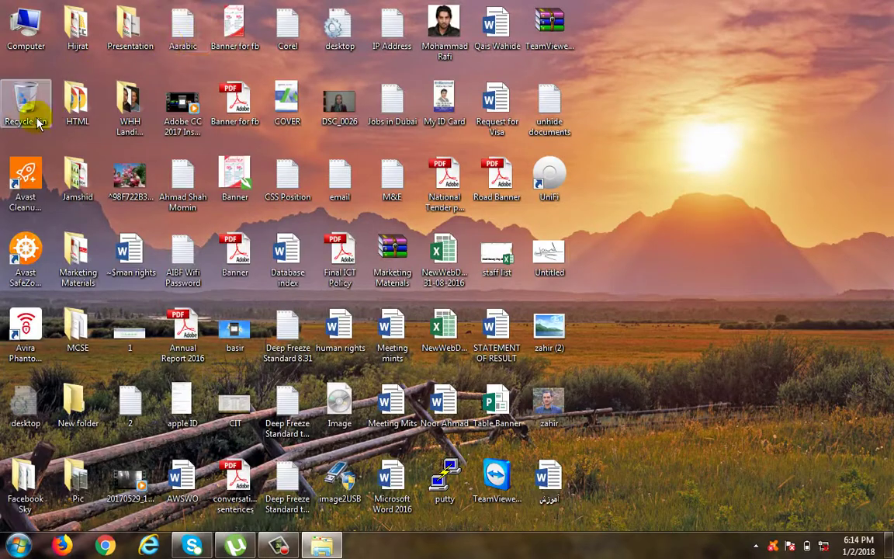